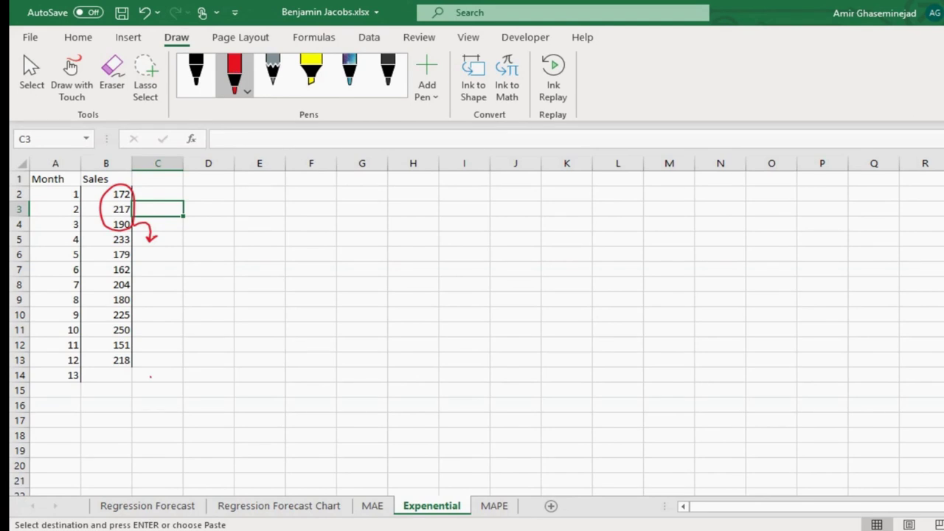
Circle the last three sales figures in red ink with a downward arrow, then pick the eraser.
{"action": "mouse_move", "coordinate": [109, 361]}
{"action": "left_mouse_down"}
{"action": "mouse_move", "coordinate": [108, 332]}
{"action": "mouse_move", "coordinate": [127, 326]}
{"action": "mouse_move", "coordinate": [129, 365]}
{"action": "mouse_move", "coordinate": [151, 361]}
{"action": "mouse_move", "coordinate": [147, 379]}
{"action": "left_mouse_up"}
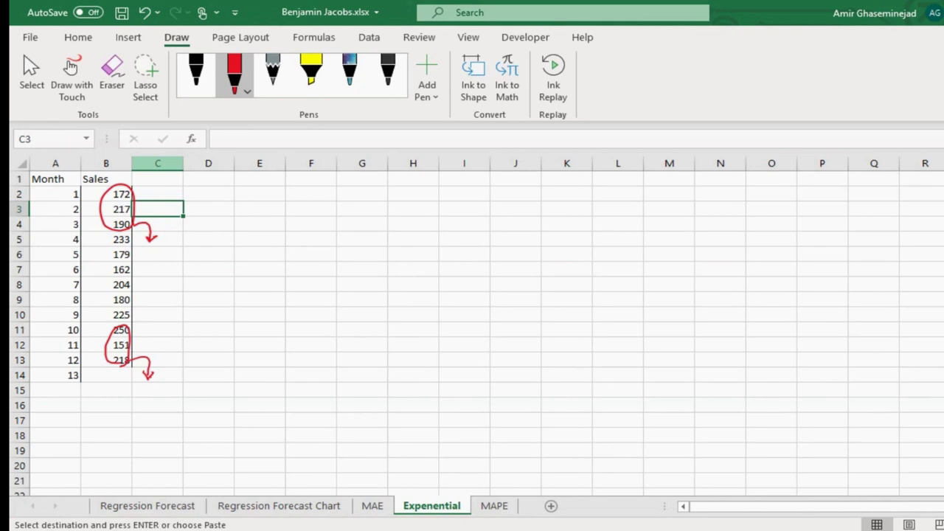
{"action": "left_click", "coordinate": [112, 77]}
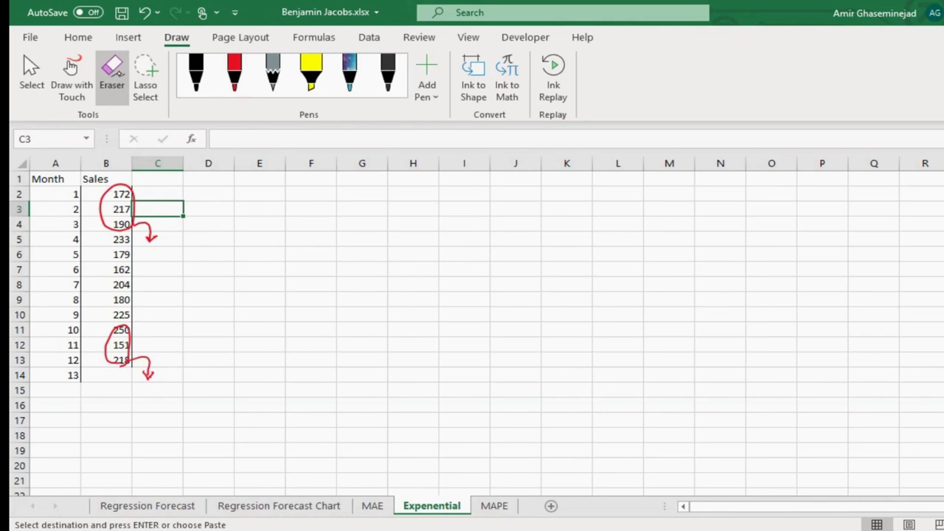
Erase the red circles and arrows beside rows 2–4 and 11–13, then stop erasing.
{"action": "left_click", "coordinate": [151, 234]}
{"action": "left_click", "coordinate": [103, 210]}
{"action": "left_click", "coordinate": [107, 345]}
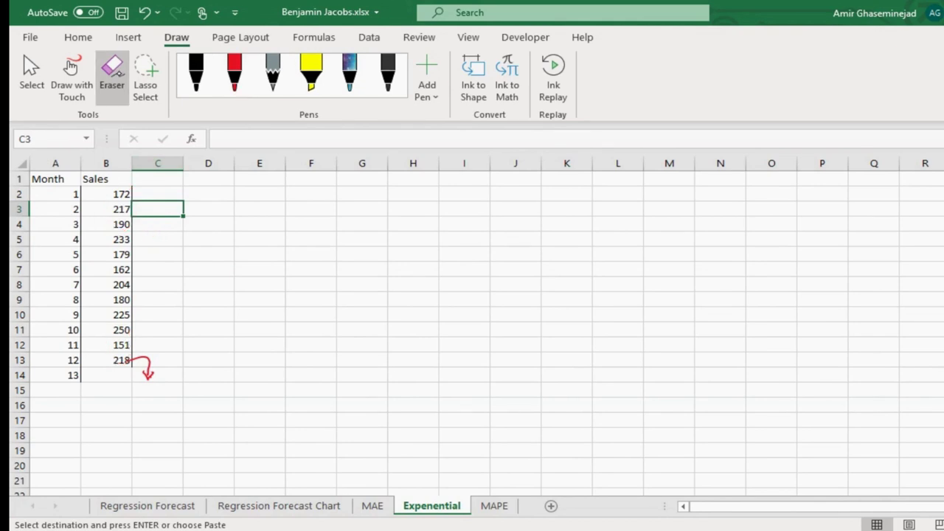
{"action": "left_click", "coordinate": [139, 358]}
{"action": "left_click", "coordinate": [148, 374]}
{"action": "left_click", "coordinate": [114, 87]}
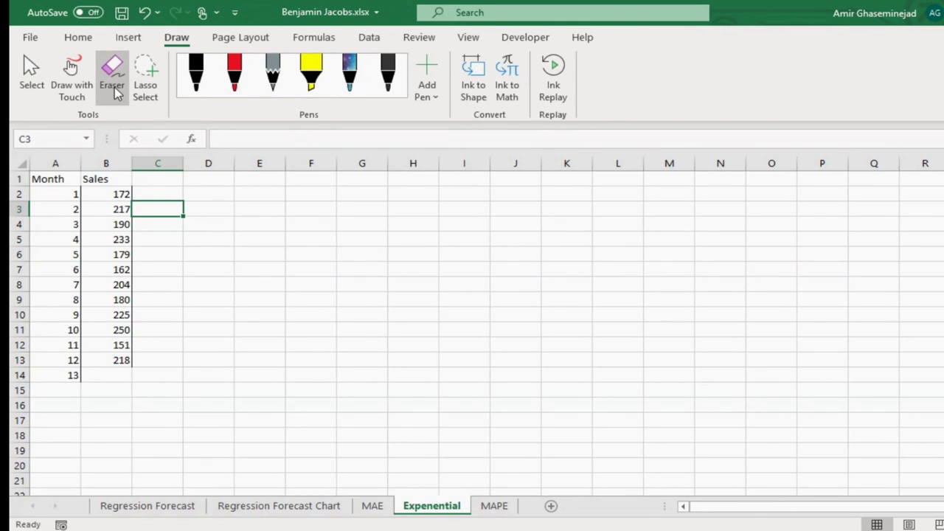
Enter the heading 'Exp F' in cell C1 on the Home ribbon, then select C3.
{"action": "left_click", "coordinate": [81, 42]}
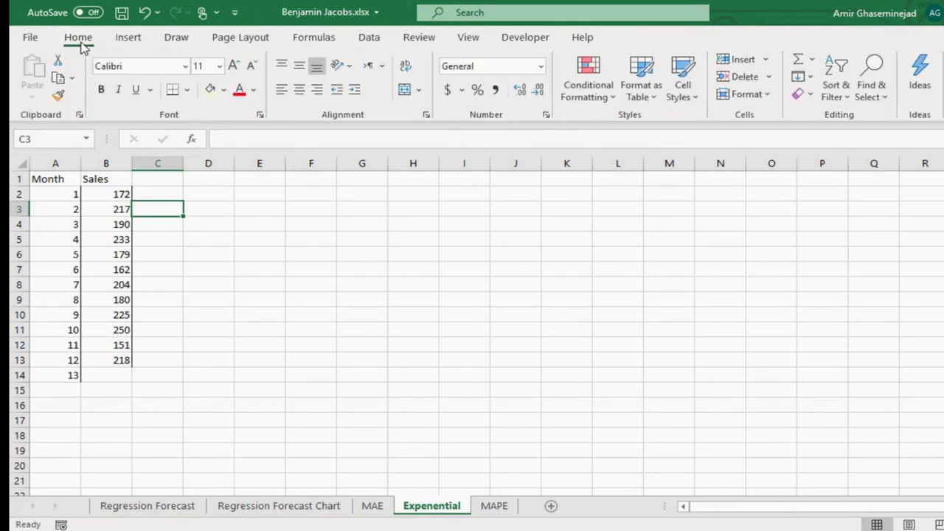
{"action": "left_click", "coordinate": [166, 180]}
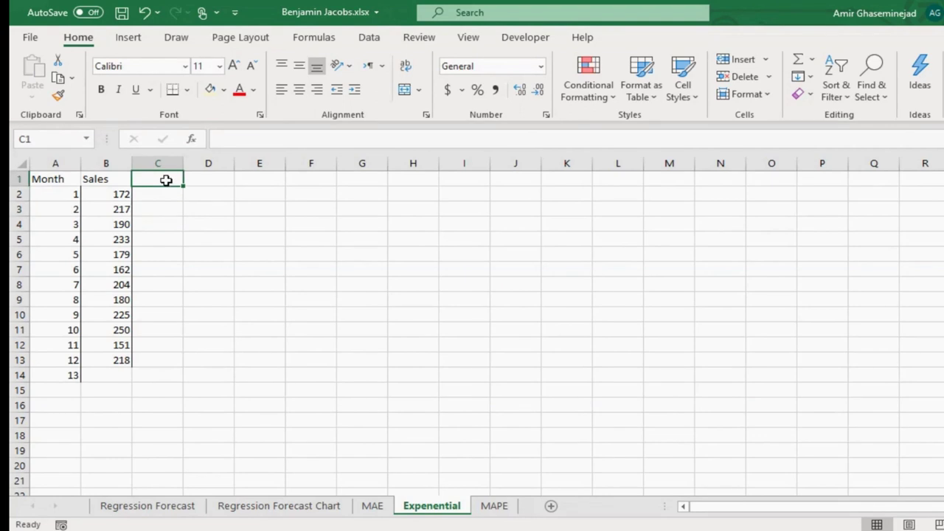
{"action": "type", "text": "Exp"}
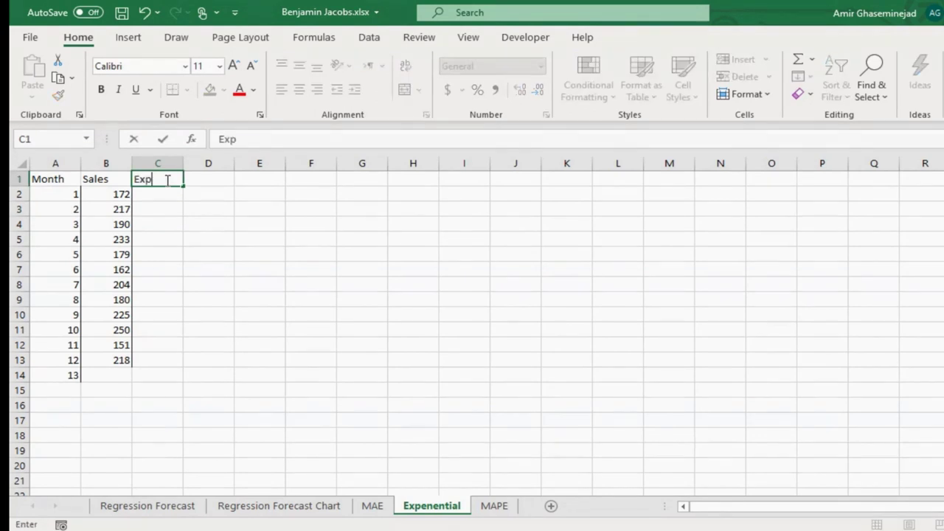
{"action": "type", "text": " F"}
{"action": "key", "text": "Return"}
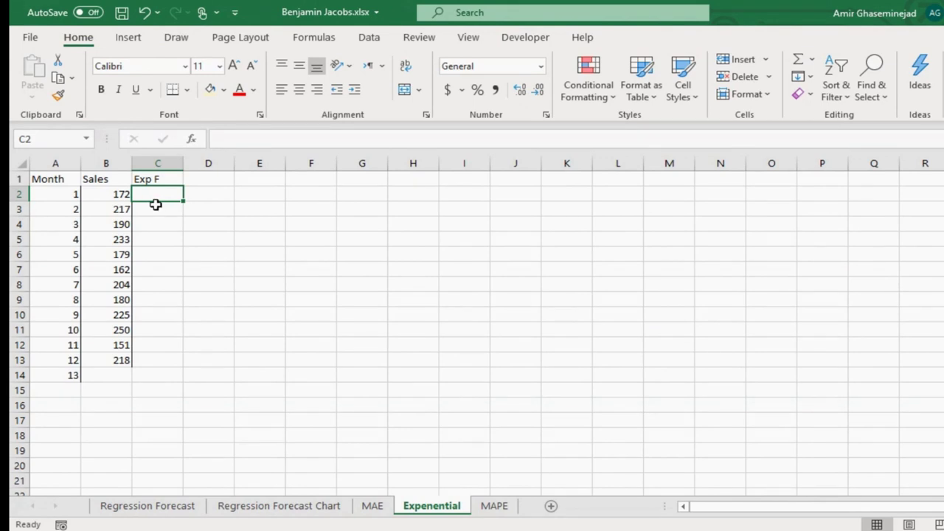
{"action": "left_click", "coordinate": [158, 210]}
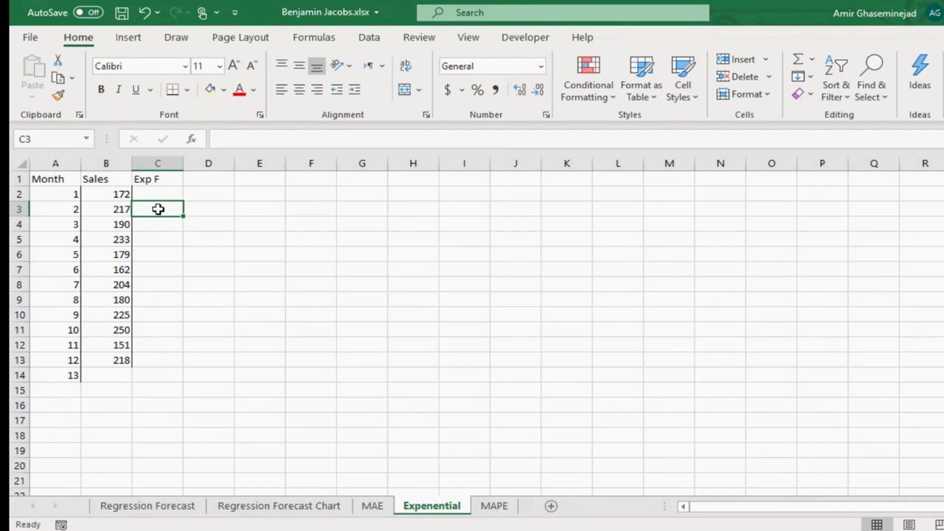
Enter 172 in C3 as the month 2 starting forecast.
{"action": "type", "text": "172"}
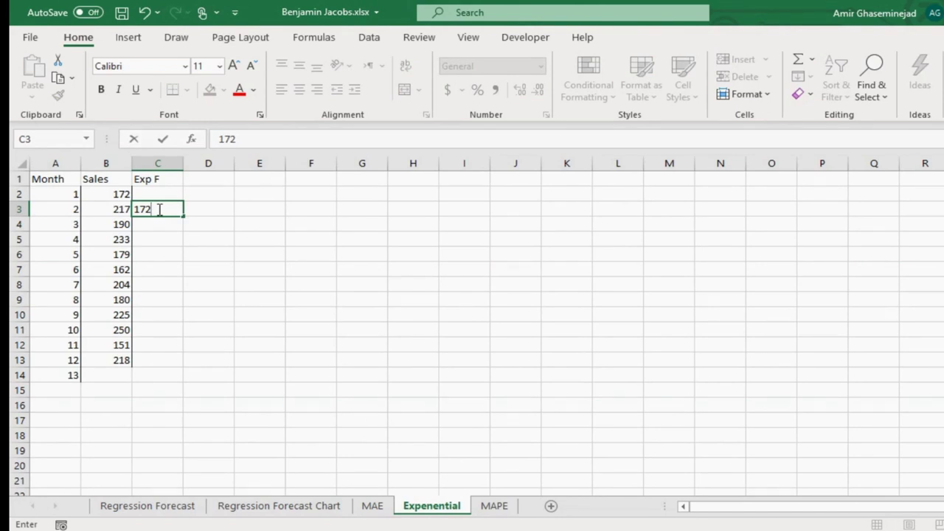
{"action": "key", "text": "Return"}
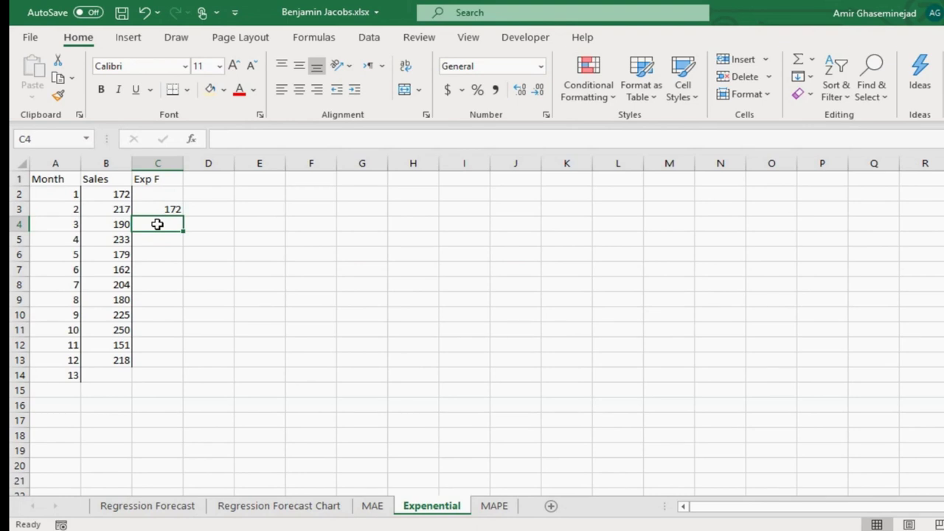
Point out the month 1 and month 2 sales in B2 and B3, then select C4 for the formula.
{"action": "left_click", "coordinate": [110, 196]}
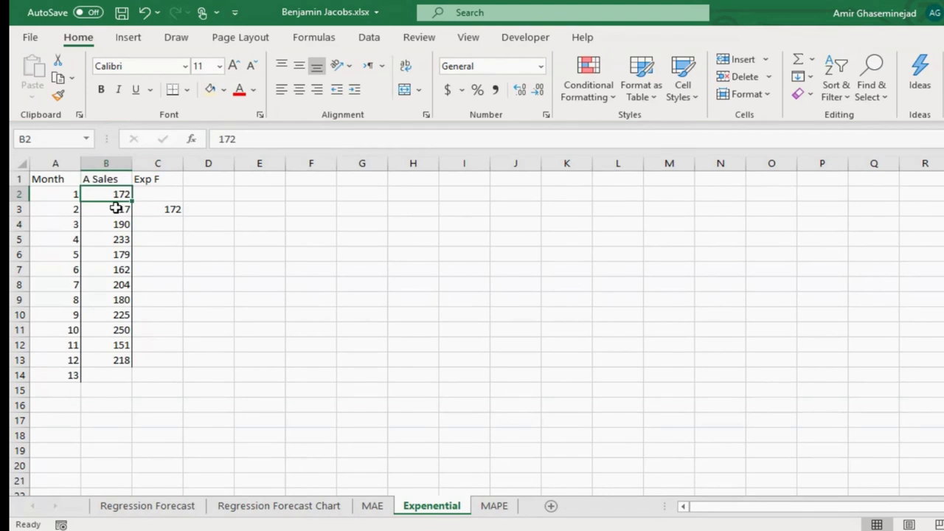
{"action": "left_click", "coordinate": [111, 207]}
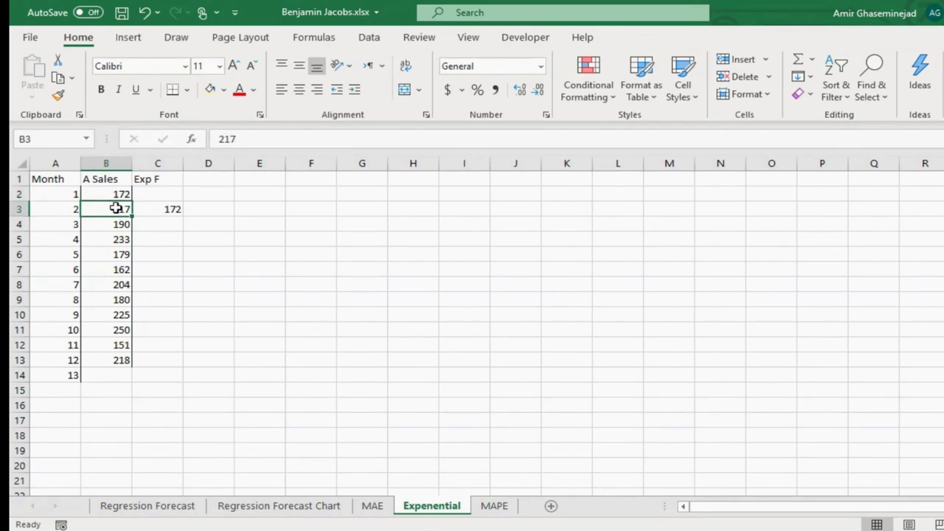
{"action": "left_click", "coordinate": [164, 224]}
{"action": "left_click", "coordinate": [116, 210]}
{"action": "left_click", "coordinate": [151, 223]}
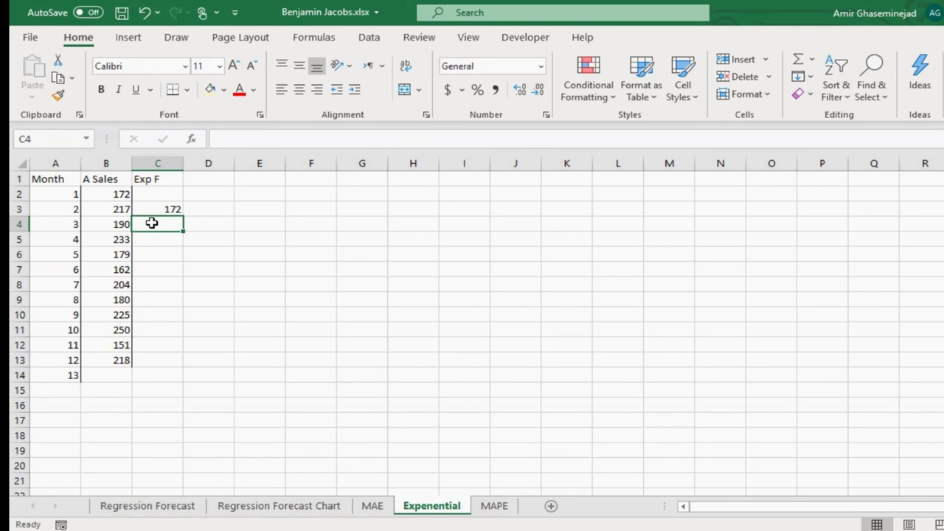
{"action": "left_click", "coordinate": [116, 211]}
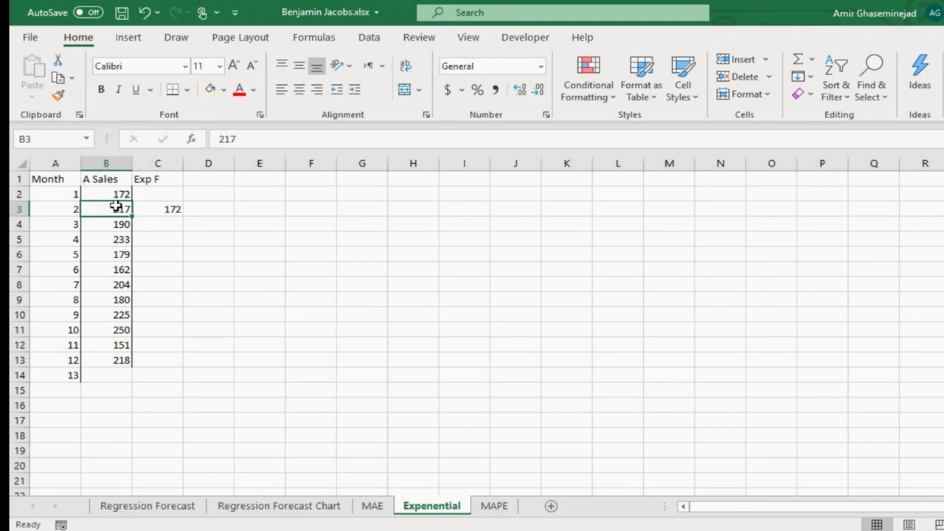
{"action": "left_click", "coordinate": [159, 226]}
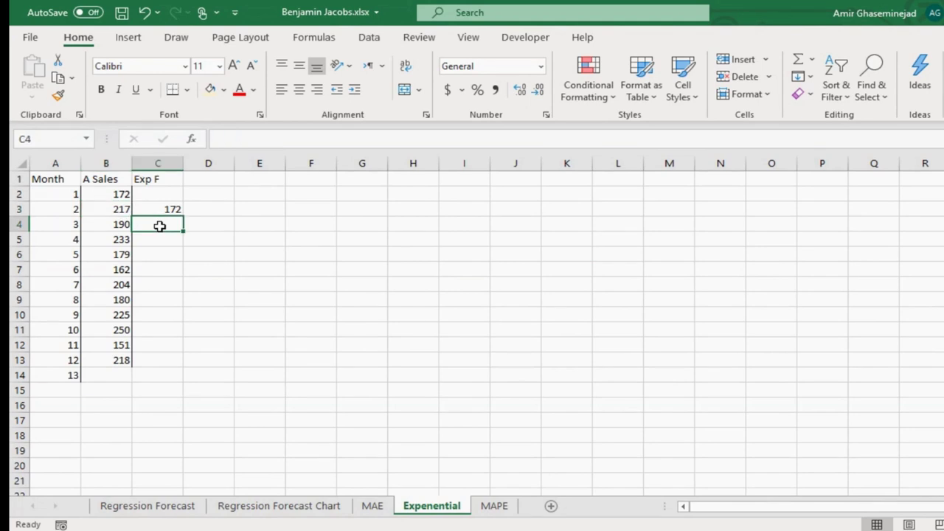
{"action": "type", "text": "=("}
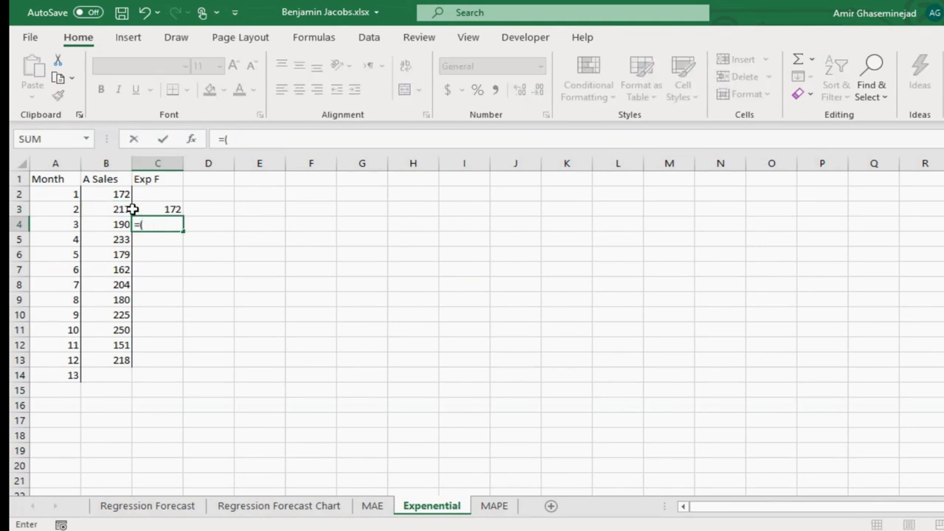
{"action": "left_click", "coordinate": [119, 211]}
{"action": "type", "text": "+"}
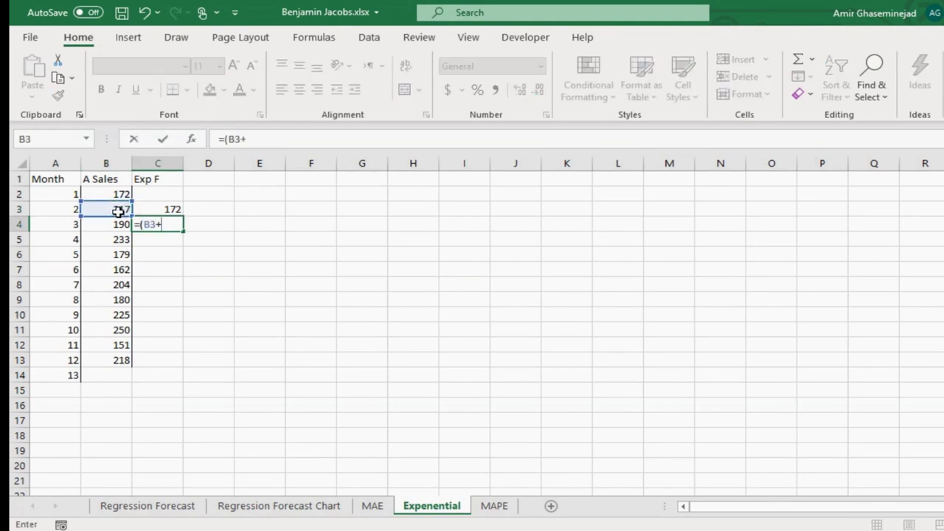
{"action": "left_click", "coordinate": [122, 192]}
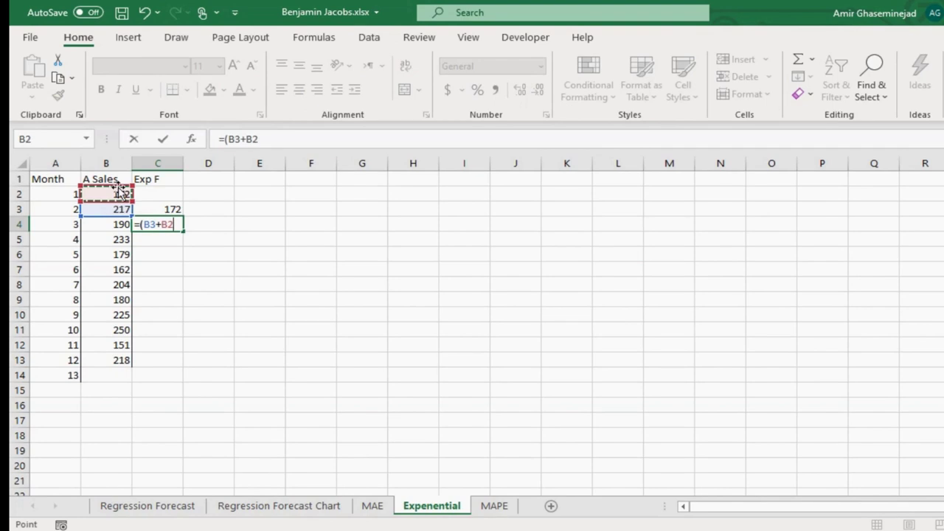
{"action": "type", "text": ")/2"}
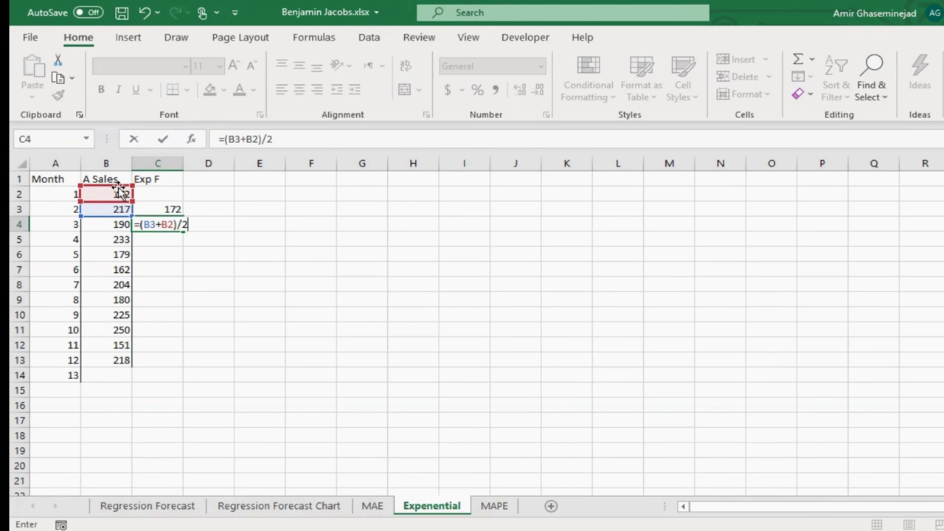
{"action": "key", "text": "BackSpace"}
{"action": "key", "text": "BackSpace"}
{"action": "key", "text": "BackSpace"}
{"action": "key", "text": "BackSpace"}
{"action": "key", "text": "BackSpace"}
{"action": "key", "text": "BackSpace"}
{"action": "key", "text": "BackSpace"}
{"action": "key", "text": "BackSpace"}
{"action": "key", "text": "BackSpace"}
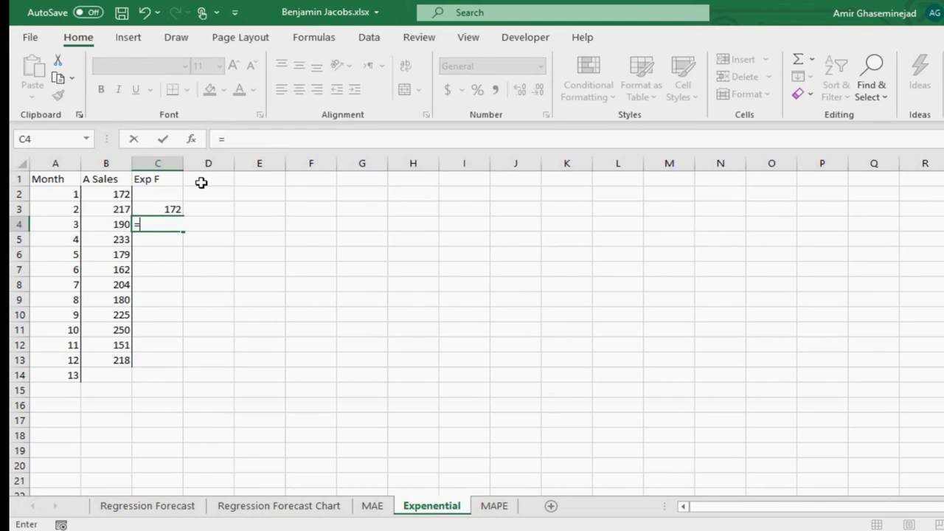
Cancel the C4 formula and put the label Alpha in E1 with 0.6 in F1.
{"action": "left_click", "coordinate": [255, 181]}
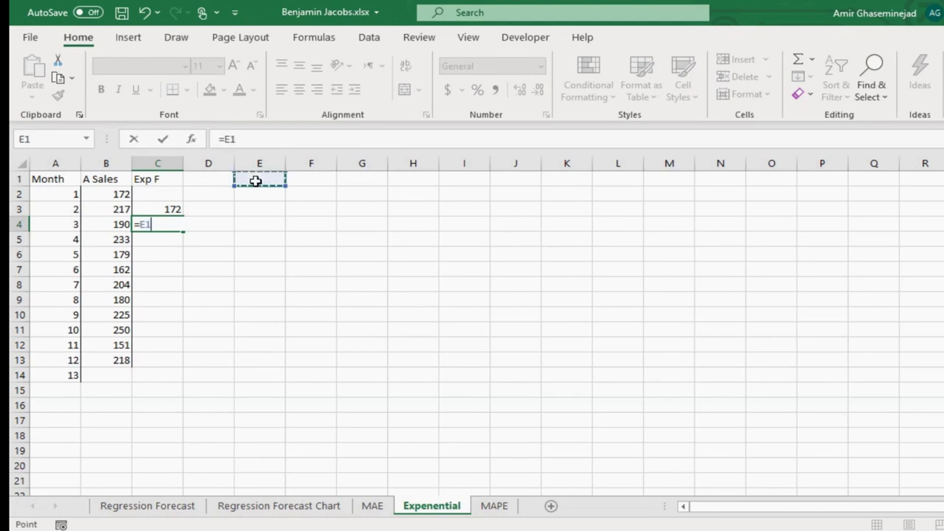
{"action": "key", "text": "Escape"}
{"action": "left_click", "coordinate": [262, 179]}
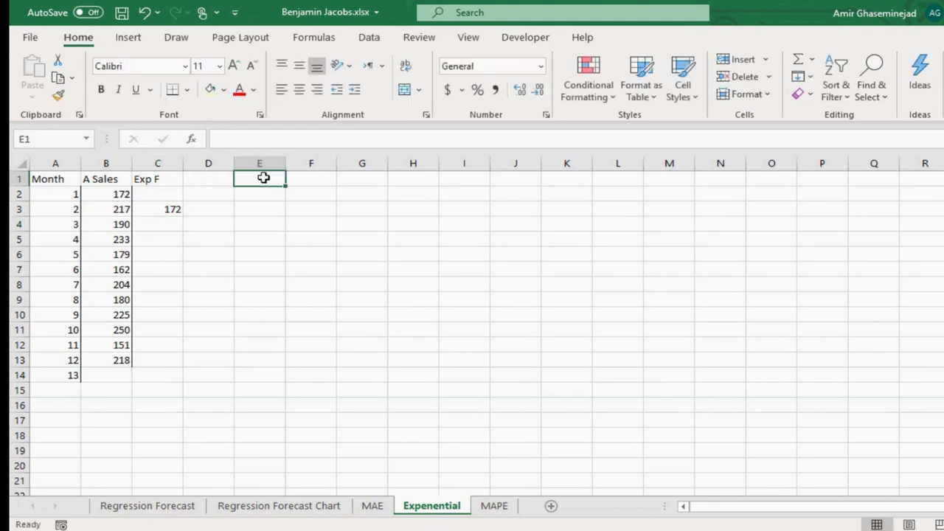
{"action": "type", "text": "Al"}
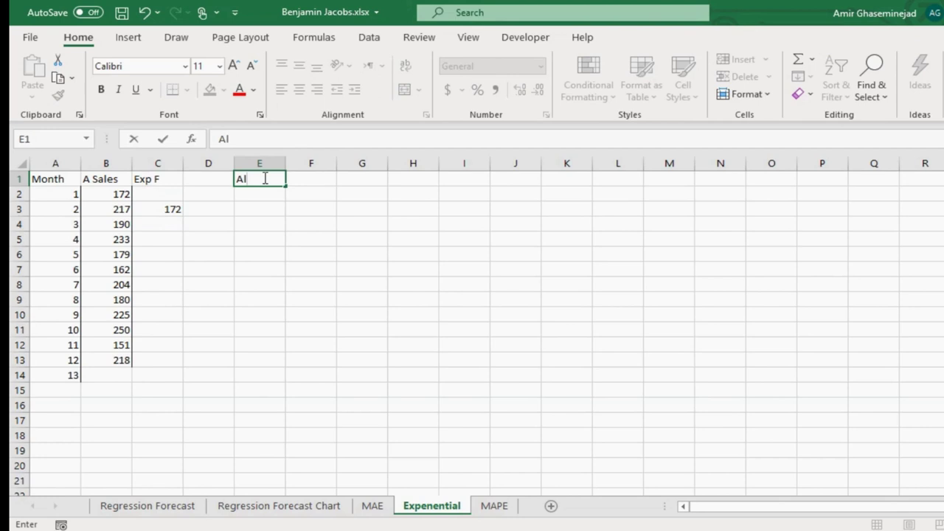
{"action": "type", "text": "pha"}
{"action": "key", "text": "Tab"}
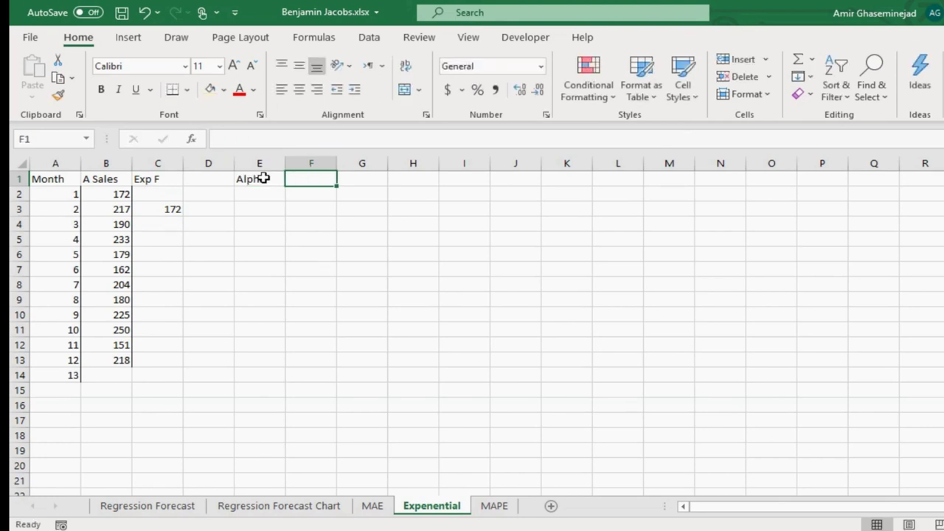
{"action": "type", "text": ".6"}
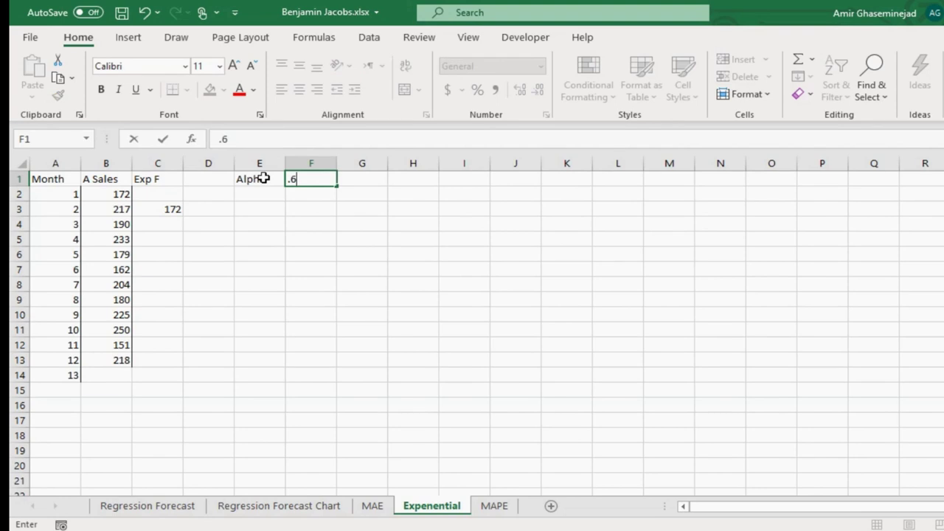
{"action": "key", "text": "Return"}
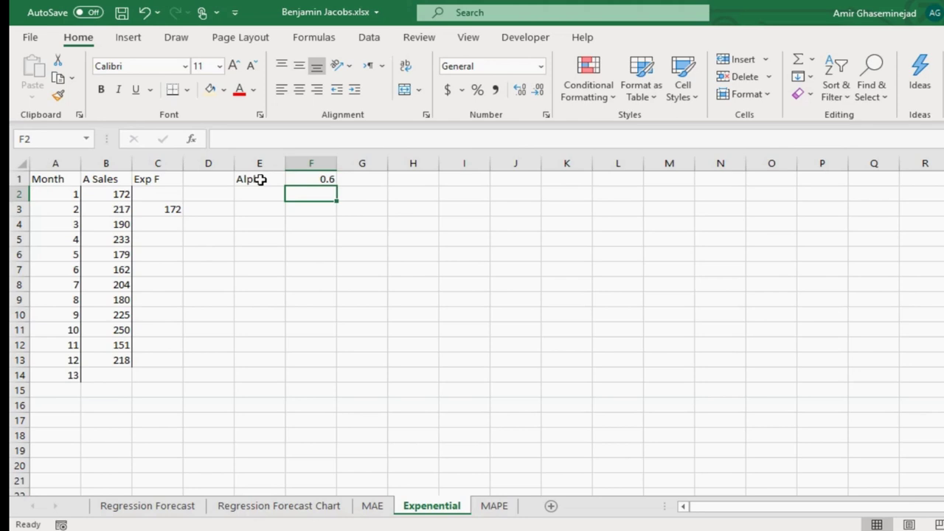
{"action": "left_click", "coordinate": [158, 226]}
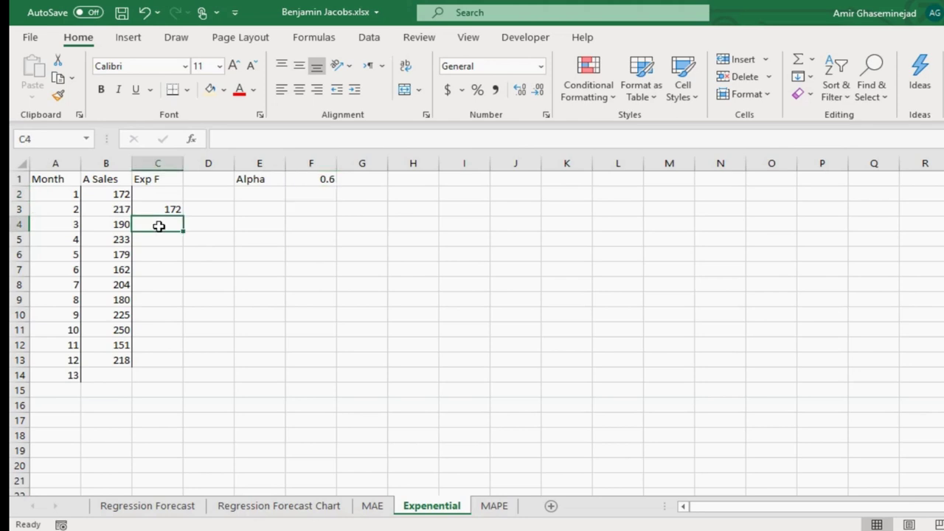
Start a C4 formula referencing B3, cancel it, and bring up the Draw tools.
{"action": "type", "text": "="}
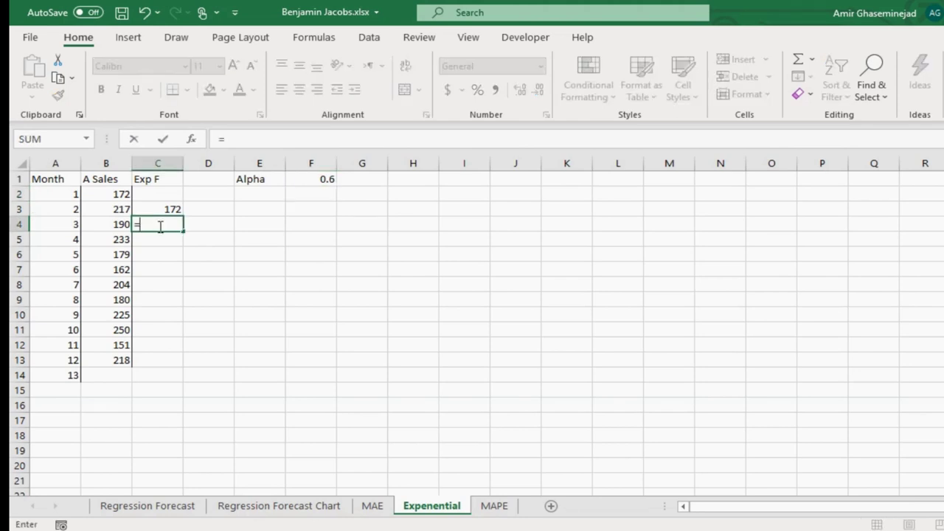
{"action": "left_click", "coordinate": [108, 212]}
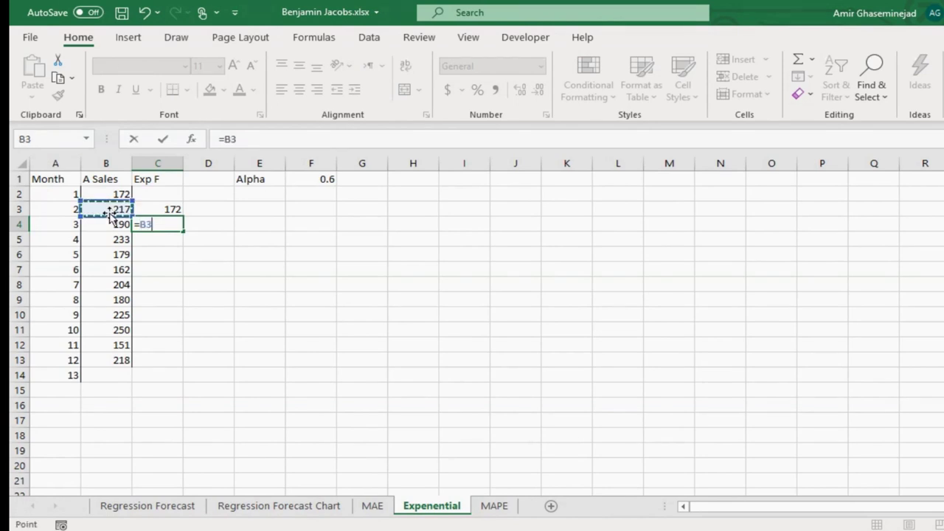
{"action": "key", "text": "Escape"}
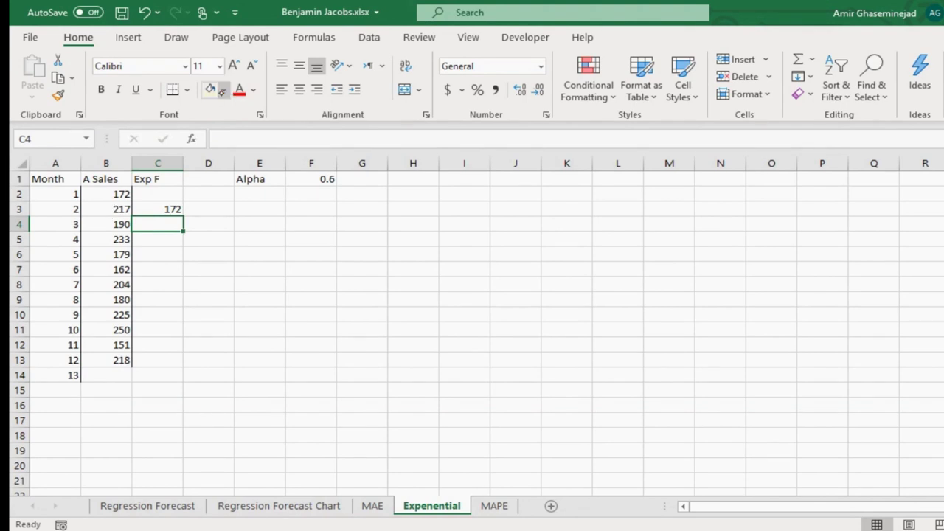
{"action": "left_click", "coordinate": [176, 36]}
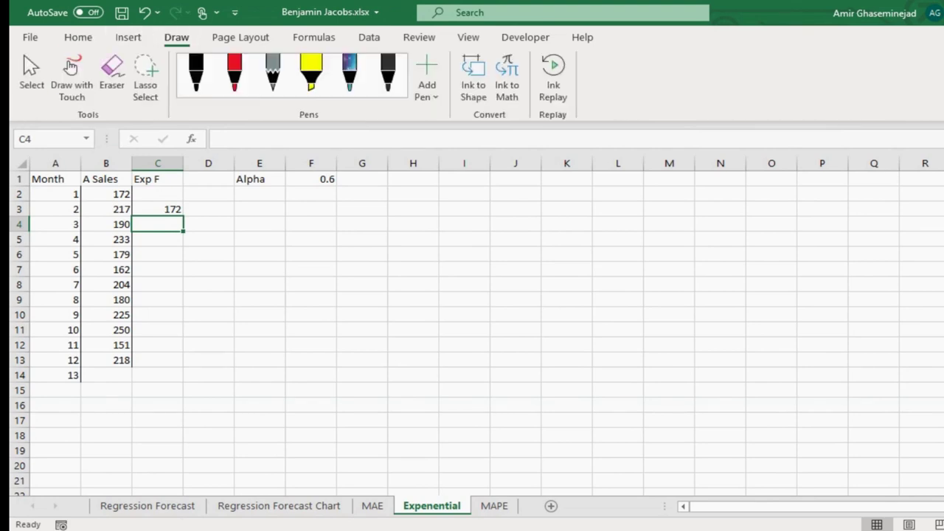
In red ink, handwrite F(t+1) = beside the data.
{"action": "left_click", "coordinate": [233, 74]}
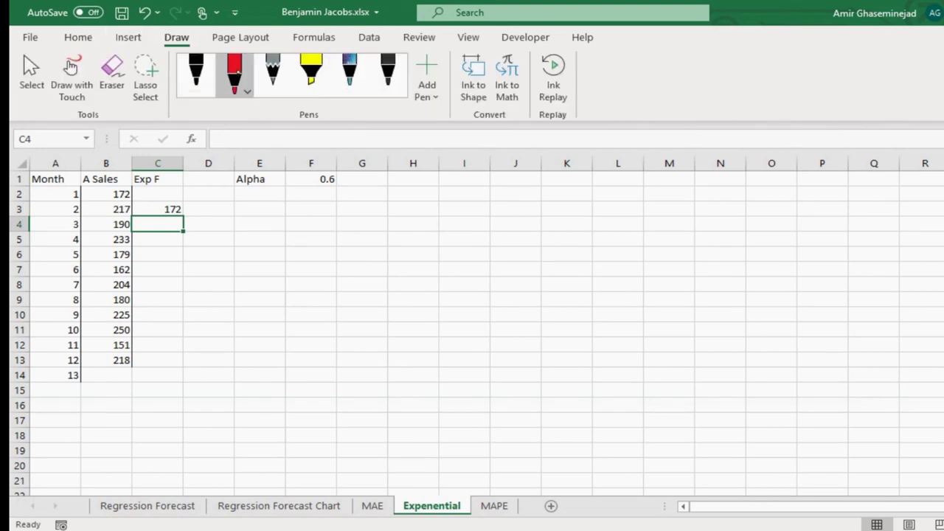
{"action": "mouse_move", "coordinate": [244, 212]}
{"action": "left_mouse_down"}
{"action": "mouse_move", "coordinate": [231, 213]}
{"action": "mouse_move", "coordinate": [233, 249]}
{"action": "left_mouse_up"}
{"action": "left_click_drag", "start_coordinate": [240, 245], "coordinate": [240, 263]}
{"action": "left_click_drag", "start_coordinate": [236, 252], "coordinate": [246, 252]}
{"action": "left_click_drag", "start_coordinate": [248, 254], "coordinate": [259, 254]}
{"action": "left_click_drag", "start_coordinate": [254, 248], "coordinate": [254, 260]}
{"action": "left_click_drag", "start_coordinate": [262, 247], "coordinate": [266, 261]}
{"action": "left_click_drag", "start_coordinate": [287, 230], "coordinate": [304, 236]}
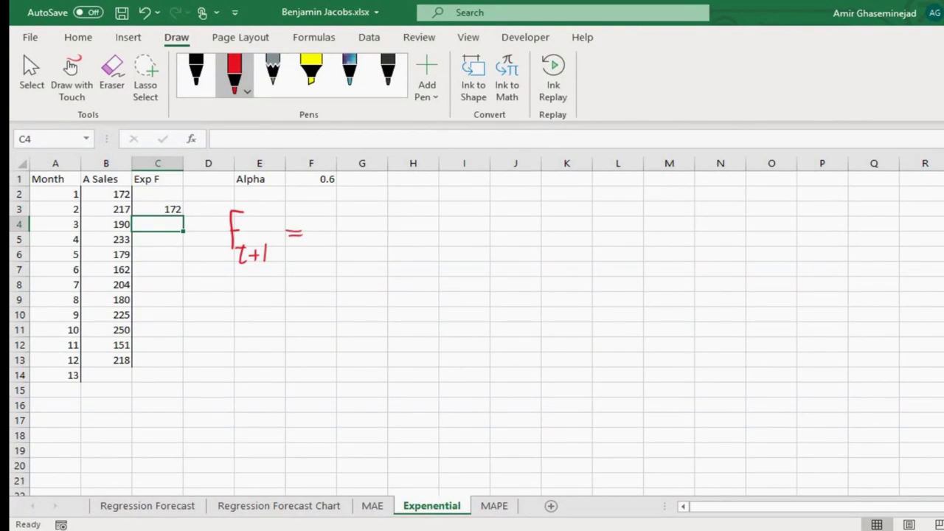
Complete the handwritten formula with αA(t) + (1−α)F(t).
{"action": "mouse_move", "coordinate": [327, 223]}
{"action": "left_mouse_down"}
{"action": "mouse_move", "coordinate": [315, 230]}
{"action": "mouse_move", "coordinate": [349, 235]}
{"action": "mouse_move", "coordinate": [351, 245]}
{"action": "mouse_move", "coordinate": [351, 229]}
{"action": "mouse_move", "coordinate": [358, 257]}
{"action": "mouse_move", "coordinate": [369, 247]}
{"action": "left_mouse_up"}
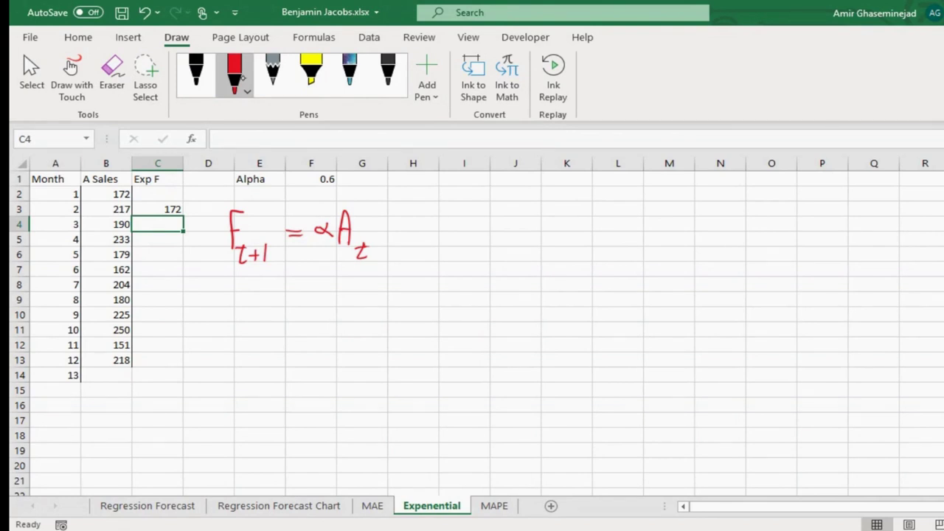
{"action": "mouse_move", "coordinate": [377, 230]}
{"action": "left_mouse_down"}
{"action": "mouse_move", "coordinate": [395, 228]}
{"action": "mouse_move", "coordinate": [386, 241]}
{"action": "left_mouse_up"}
{"action": "left_click_drag", "start_coordinate": [416, 213], "coordinate": [422, 252]}
{"action": "mouse_move", "coordinate": [426, 221]}
{"action": "left_mouse_down"}
{"action": "mouse_move", "coordinate": [426, 237]}
{"action": "mouse_move", "coordinate": [451, 229]}
{"action": "mouse_move", "coordinate": [472, 235]}
{"action": "mouse_move", "coordinate": [481, 251]}
{"action": "left_mouse_up"}
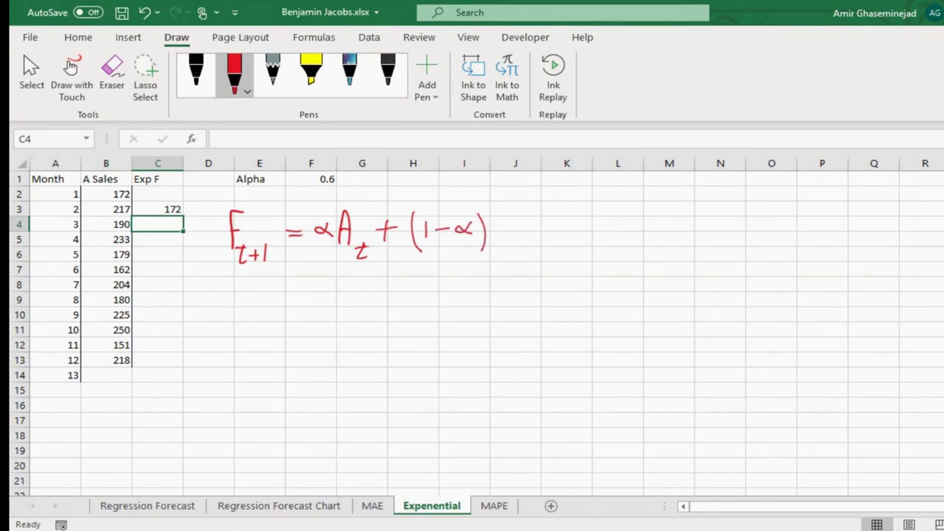
{"action": "mouse_move", "coordinate": [505, 214]}
{"action": "left_mouse_down"}
{"action": "mouse_move", "coordinate": [492, 241]}
{"action": "mouse_move", "coordinate": [505, 226]}
{"action": "mouse_move", "coordinate": [504, 248]}
{"action": "mouse_move", "coordinate": [511, 247]}
{"action": "mouse_move", "coordinate": [509, 234]}
{"action": "left_mouse_up"}
Ink the second line = 0.6 A(t) + (0.4 × F(t)), replacing the written 172 with F(t).
{"action": "left_click_drag", "start_coordinate": [290, 275], "coordinate": [308, 282]}
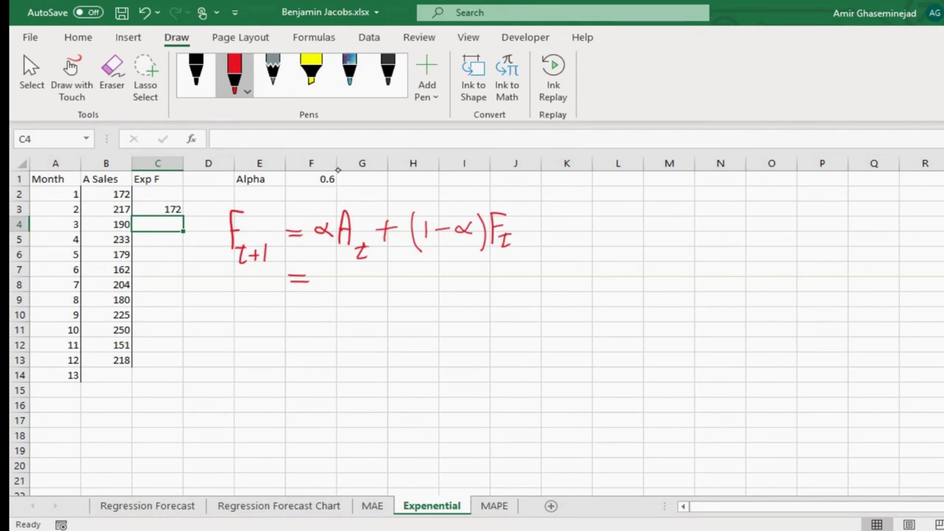
{"action": "mouse_move", "coordinate": [320, 285]}
{"action": "left_mouse_down"}
{"action": "mouse_move", "coordinate": [375, 283]}
{"action": "mouse_move", "coordinate": [384, 297]}
{"action": "mouse_move", "coordinate": [390, 286]}
{"action": "mouse_move", "coordinate": [419, 279]}
{"action": "mouse_move", "coordinate": [411, 288]}
{"action": "mouse_move", "coordinate": [488, 284]}
{"action": "left_mouse_up"}
{"action": "left_click", "coordinate": [330, 288]}
{"action": "left_click", "coordinate": [445, 288]}
{"action": "left_click_drag", "start_coordinate": [494, 270], "coordinate": [493, 289]}
{"action": "mouse_move", "coordinate": [500, 270]}
{"action": "left_mouse_down"}
{"action": "mouse_move", "coordinate": [506, 290]}
{"action": "mouse_move", "coordinate": [530, 287]}
{"action": "left_mouse_up"}
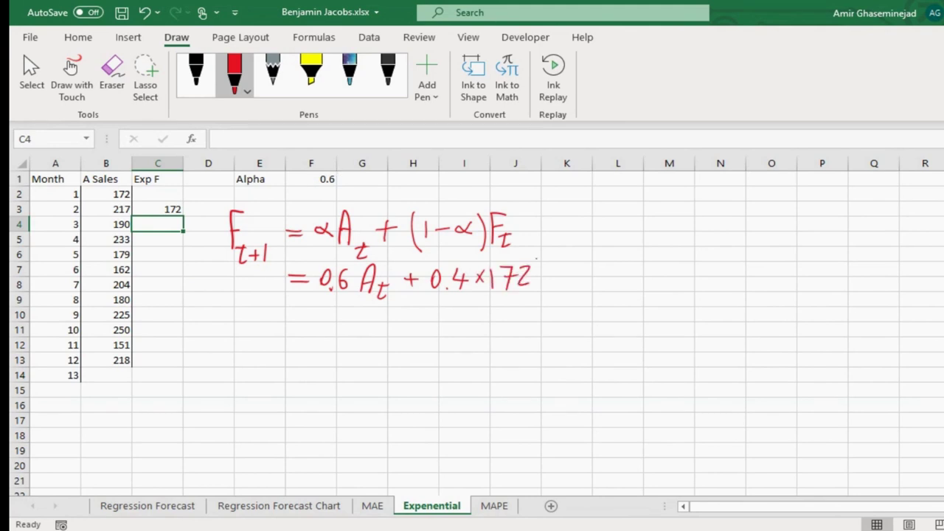
{"action": "left_click_drag", "start_coordinate": [433, 263], "coordinate": [426, 298]}
{"action": "mouse_move", "coordinate": [533, 259]}
{"action": "left_mouse_down"}
{"action": "mouse_move", "coordinate": [537, 291]}
{"action": "mouse_move", "coordinate": [517, 277]}
{"action": "mouse_move", "coordinate": [490, 279]}
{"action": "mouse_move", "coordinate": [502, 259]}
{"action": "mouse_move", "coordinate": [507, 290]}
{"action": "left_mouse_up"}
{"action": "left_click", "coordinate": [111, 74]}
{"action": "left_click", "coordinate": [234, 74]}
{"action": "left_click_drag", "start_coordinate": [498, 278], "coordinate": [513, 277]}
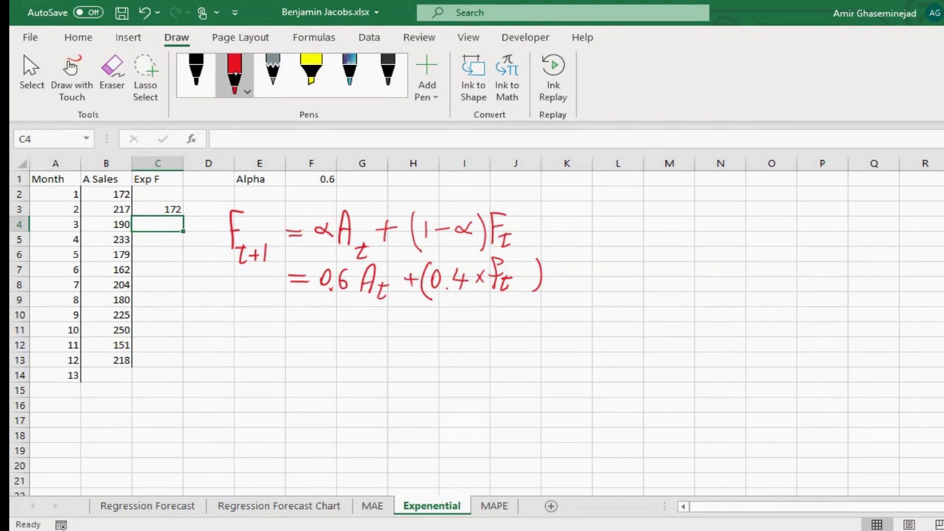
Begin the rearranged form = F(t) + α to the right of the formula.
{"action": "left_click_drag", "start_coordinate": [569, 221], "coordinate": [597, 226]}
{"action": "mouse_move", "coordinate": [633, 209]}
{"action": "left_mouse_down"}
{"action": "mouse_move", "coordinate": [616, 215]}
{"action": "mouse_move", "coordinate": [615, 246]}
{"action": "mouse_move", "coordinate": [628, 219]}
{"action": "left_mouse_up"}
{"action": "mouse_move", "coordinate": [632, 229]}
{"action": "left_mouse_down"}
{"action": "mouse_move", "coordinate": [637, 244]}
{"action": "mouse_move", "coordinate": [639, 232]}
{"action": "mouse_move", "coordinate": [680, 221]}
{"action": "left_mouse_up"}
{"action": "mouse_move", "coordinate": [667, 214]}
{"action": "left_mouse_down"}
{"action": "mouse_move", "coordinate": [667, 232]}
{"action": "mouse_move", "coordinate": [698, 223]}
{"action": "mouse_move", "coordinate": [689, 227]}
{"action": "mouse_move", "coordinate": [706, 233]}
{"action": "mouse_move", "coordinate": [719, 211]}
{"action": "mouse_move", "coordinate": [716, 230]}
{"action": "mouse_move", "coordinate": [741, 230]}
{"action": "mouse_move", "coordinate": [740, 221]}
{"action": "mouse_move", "coordinate": [752, 237]}
{"action": "mouse_move", "coordinate": [749, 229]}
{"action": "mouse_move", "coordinate": [794, 206]}
{"action": "mouse_move", "coordinate": [773, 237]}
{"action": "mouse_move", "coordinate": [786, 221]}
{"action": "mouse_move", "coordinate": [788, 236]}
{"action": "mouse_move", "coordinate": [805, 243]}
{"action": "left_mouse_up"}
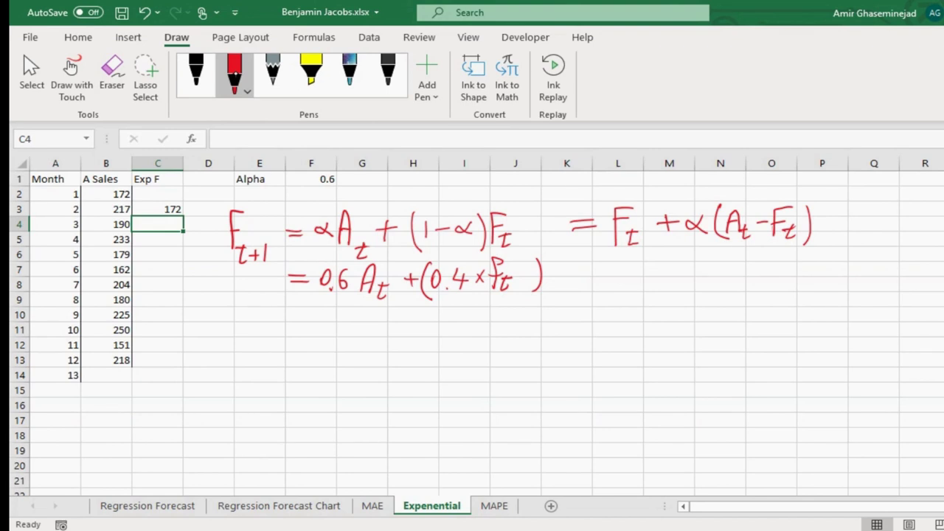
Underline A(t) − F(t) as the error term and ink a further = F(t) + α form.
{"action": "mouse_move", "coordinate": [731, 247]}
{"action": "left_mouse_down"}
{"action": "mouse_move", "coordinate": [772, 251]}
{"action": "mouse_move", "coordinate": [795, 242]}
{"action": "left_mouse_up"}
{"action": "left_click_drag", "start_coordinate": [827, 221], "coordinate": [850, 228]}
{"action": "mouse_move", "coordinate": [880, 201]}
{"action": "left_mouse_down"}
{"action": "mouse_move", "coordinate": [865, 203]}
{"action": "mouse_move", "coordinate": [866, 236]}
{"action": "mouse_move", "coordinate": [875, 216]}
{"action": "mouse_move", "coordinate": [874, 241]}
{"action": "mouse_move", "coordinate": [909, 222]}
{"action": "left_mouse_up"}
{"action": "left_click_drag", "start_coordinate": [893, 211], "coordinate": [897, 235]}
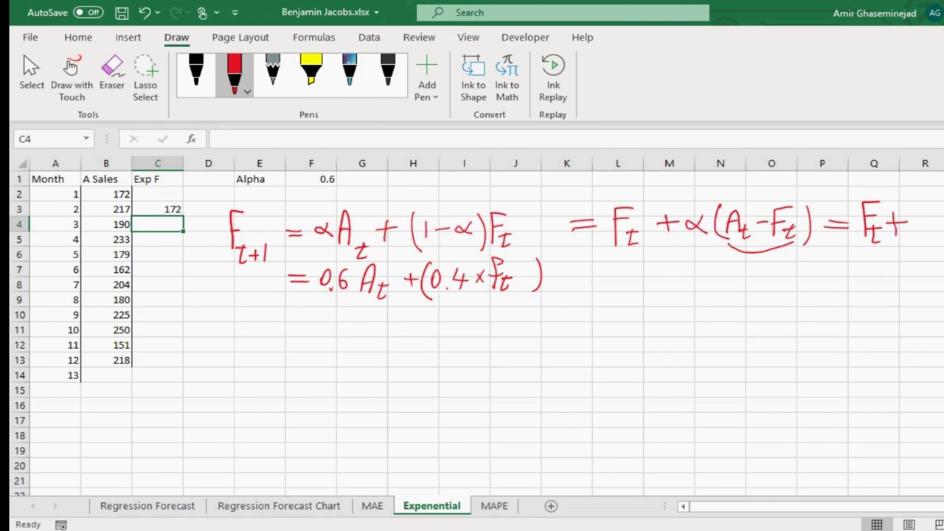
{"action": "mouse_move", "coordinate": [930, 217]}
{"action": "left_mouse_down"}
{"action": "mouse_move", "coordinate": [921, 224]}
{"action": "mouse_move", "coordinate": [937, 217]}
{"action": "mouse_move", "coordinate": [942, 230]}
{"action": "left_mouse_up"}
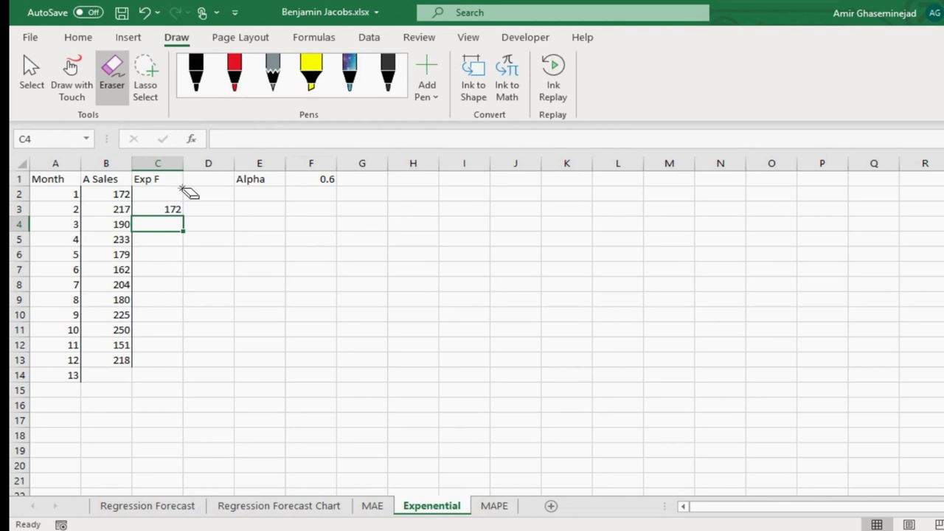
Leave inking, open column C's options without changing anything, and select cell D1.
{"action": "key", "text": "Escape"}
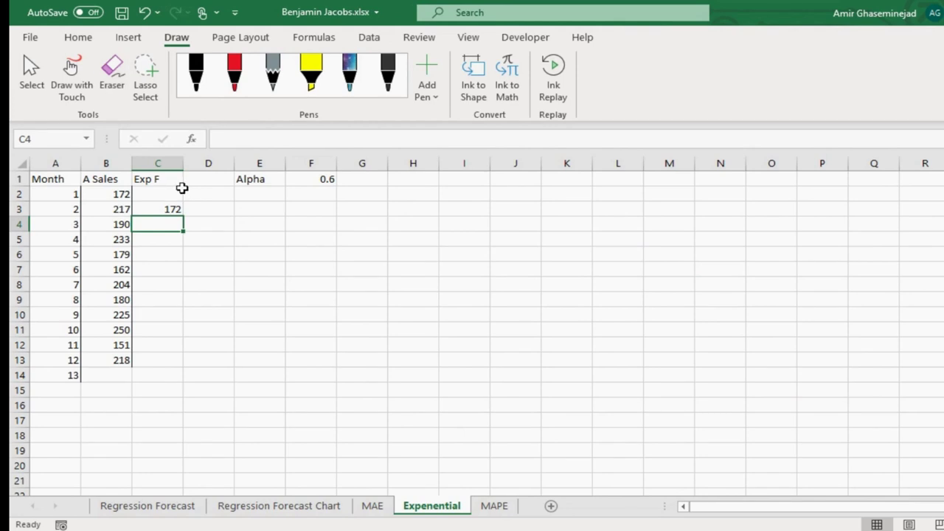
{"action": "left_click", "coordinate": [163, 163]}
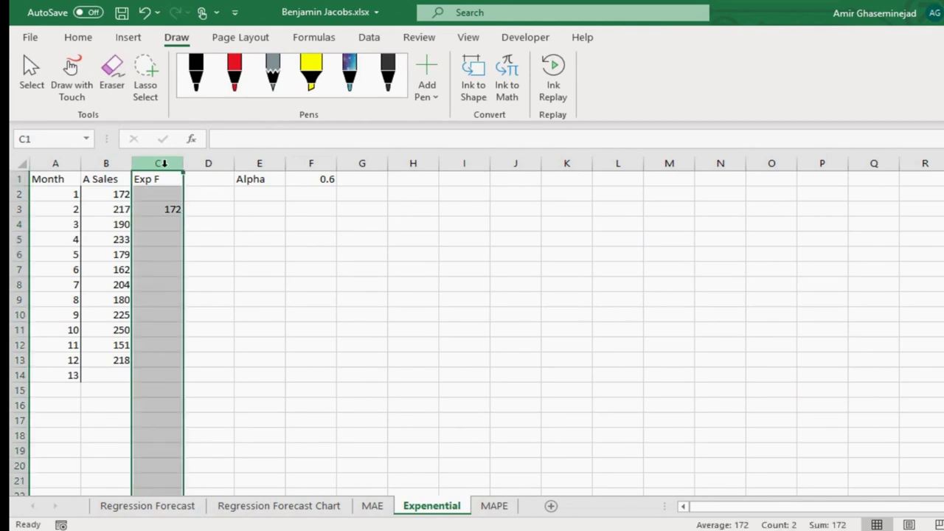
{"action": "right_click", "coordinate": [163, 164]}
{"action": "left_click", "coordinate": [198, 177]}
{"action": "left_click", "coordinate": [198, 177]}
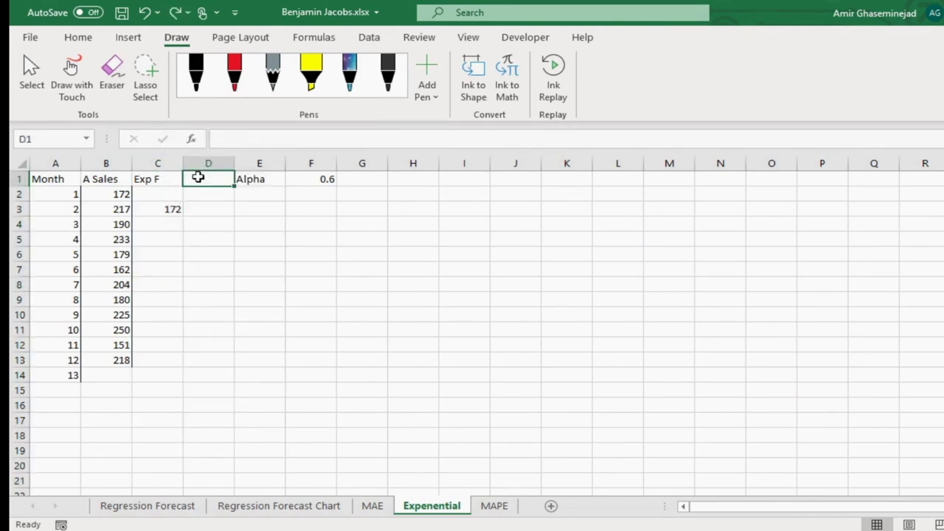
Head column D 'E' and enter the error formula =B3-C3 in D3, giving 45.
{"action": "type", "text": "E"}
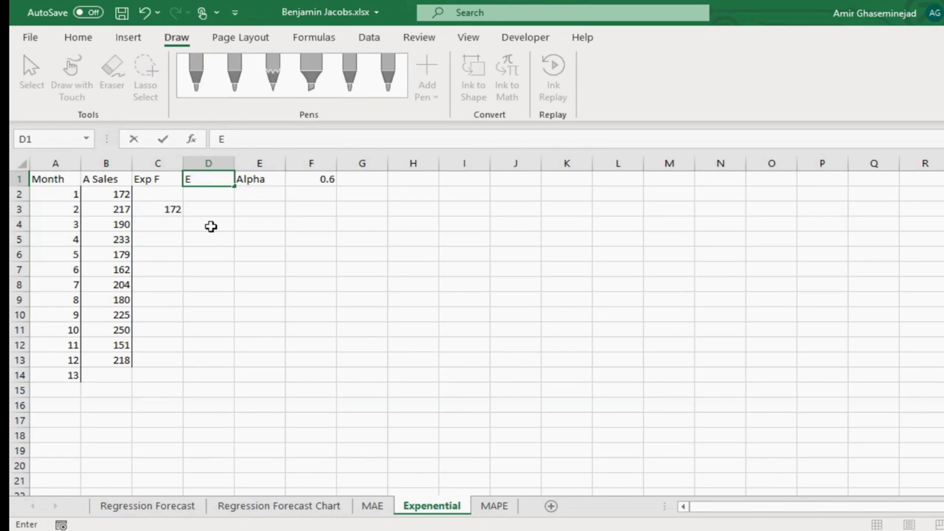
{"action": "left_click", "coordinate": [210, 213]}
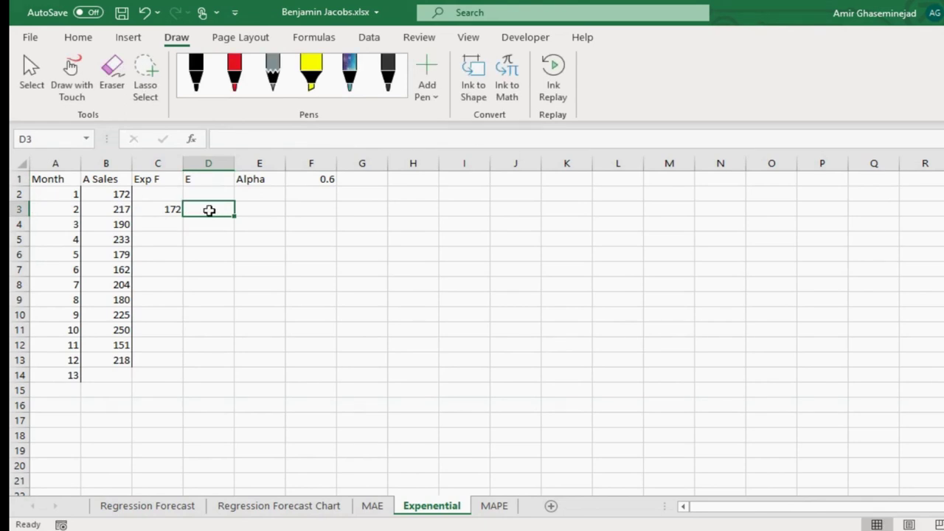
{"action": "type", "text": "="}
{"action": "left_click", "coordinate": [107, 209]}
{"action": "type", "text": "-"}
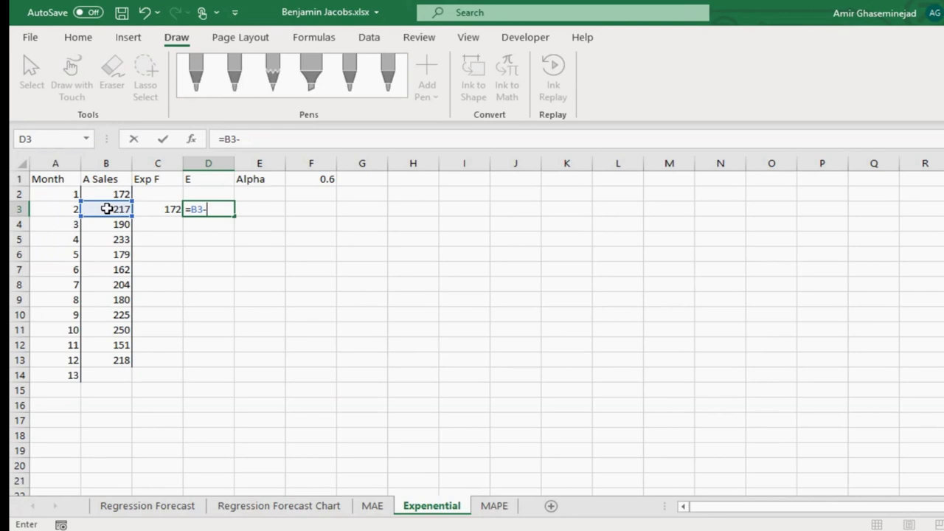
{"action": "left_click", "coordinate": [160, 210]}
{"action": "key", "text": "Return"}
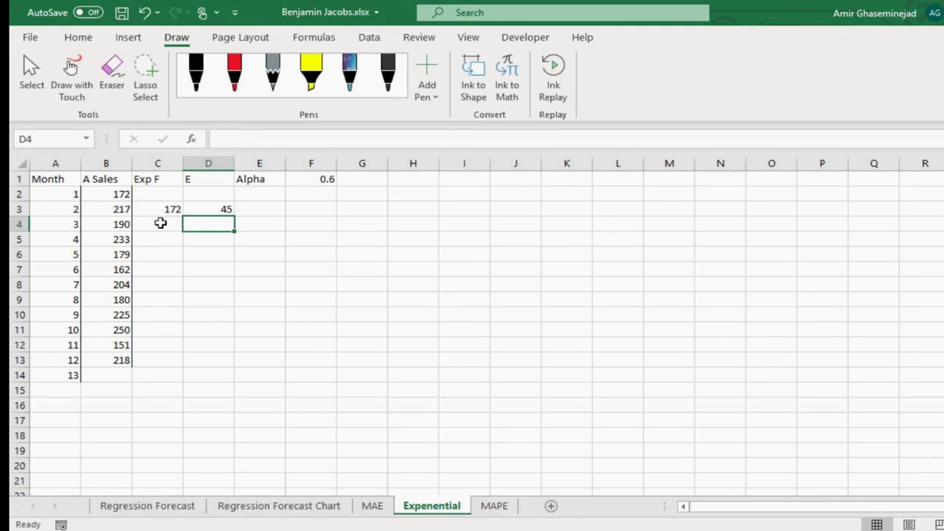
Enter the smoothed forecast =C3+F1*D3 in C4, giving 199.
{"action": "left_click", "coordinate": [160, 223]}
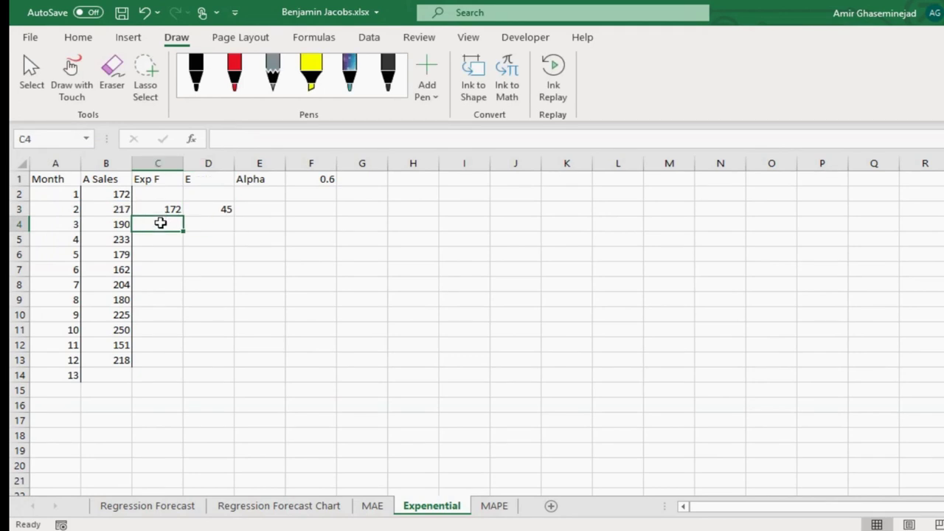
{"action": "type", "text": "="}
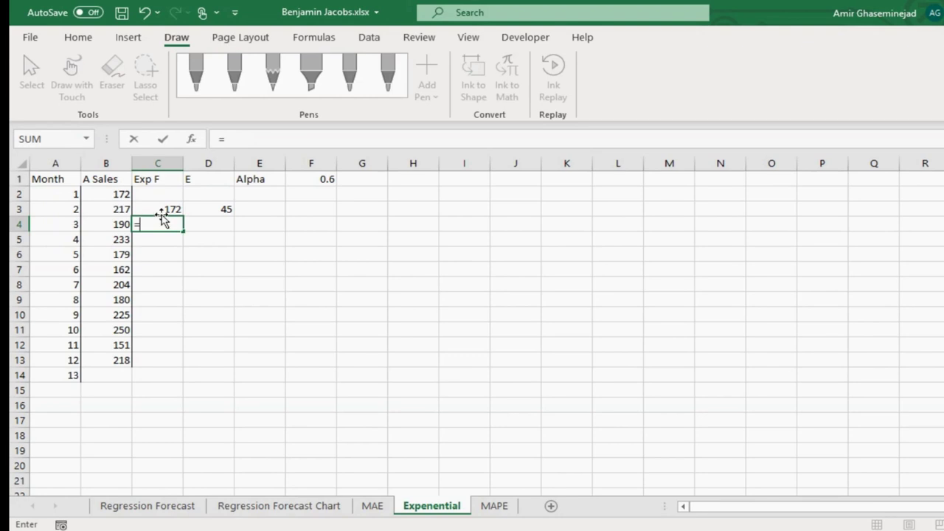
{"action": "left_click", "coordinate": [162, 208]}
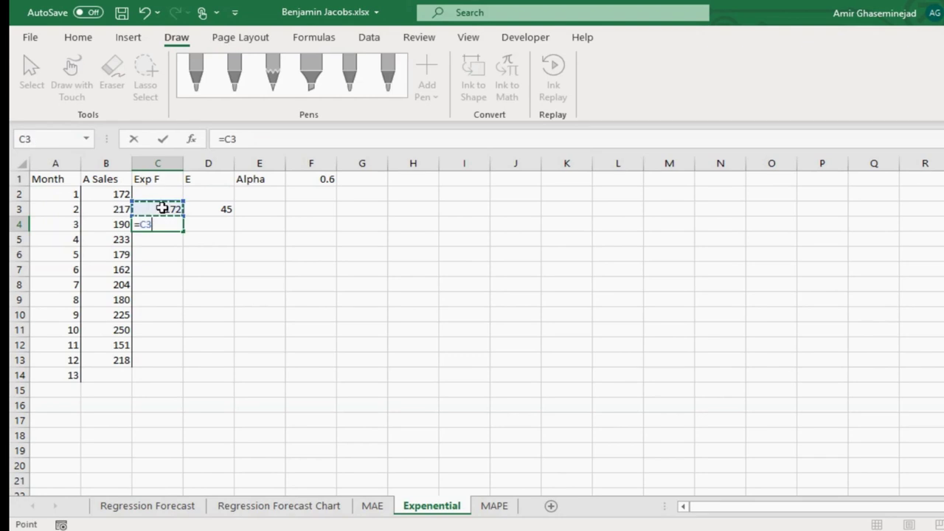
{"action": "type", "text": "+F1*"}
{"action": "left_click", "coordinate": [209, 210]}
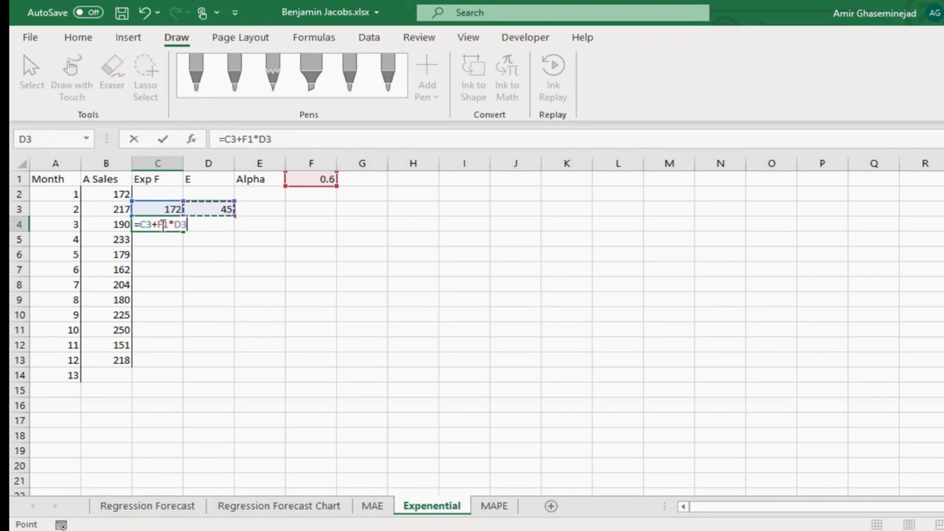
{"action": "key", "text": "Return"}
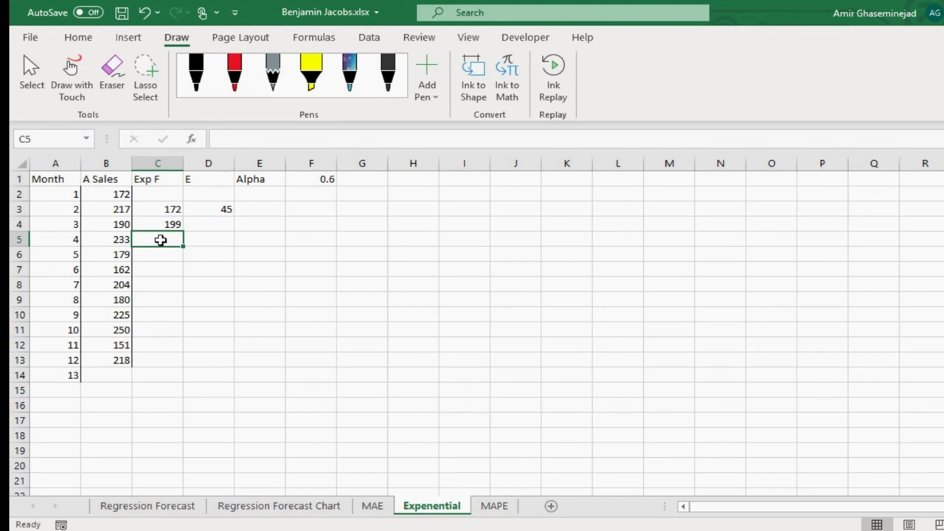
Copy the error formula to D4 and enter =C4+F1*D4 in C5, giving 193.6.
{"action": "left_click", "coordinate": [220, 207]}
{"action": "left_click_drag", "start_coordinate": [232, 213], "coordinate": [230, 224]}
{"action": "left_click", "coordinate": [158, 242]}
{"action": "type", "text": "="}
{"action": "left_click", "coordinate": [156, 222]}
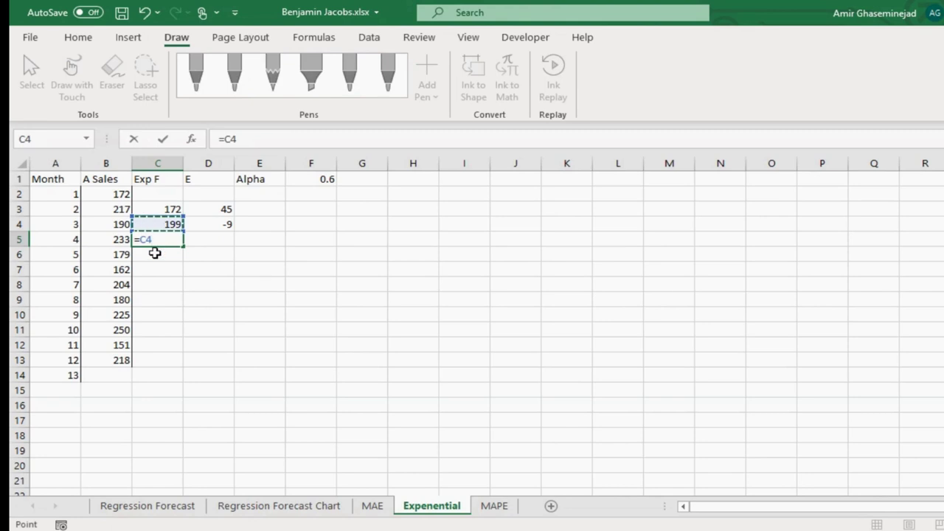
{"action": "type", "text": "+"}
{"action": "left_click", "coordinate": [314, 180]}
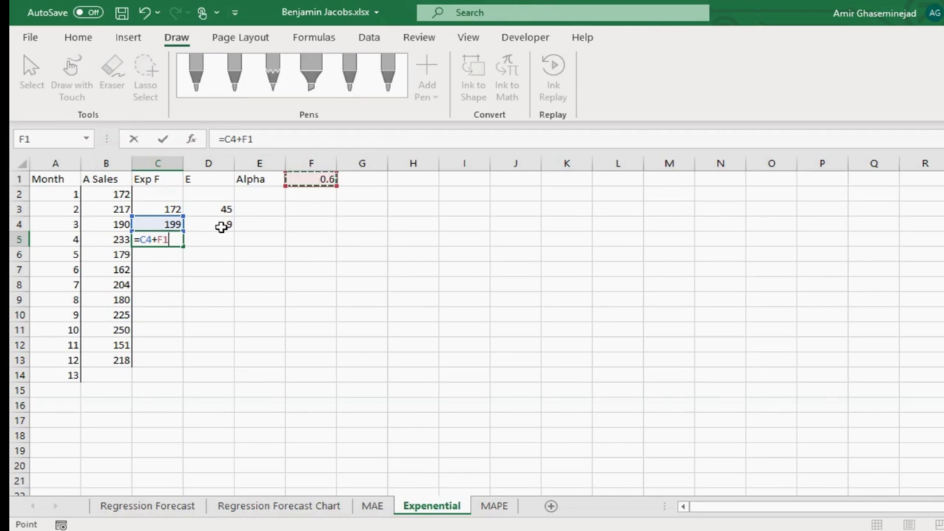
{"action": "type", "text": "*"}
{"action": "left_click", "coordinate": [221, 227]}
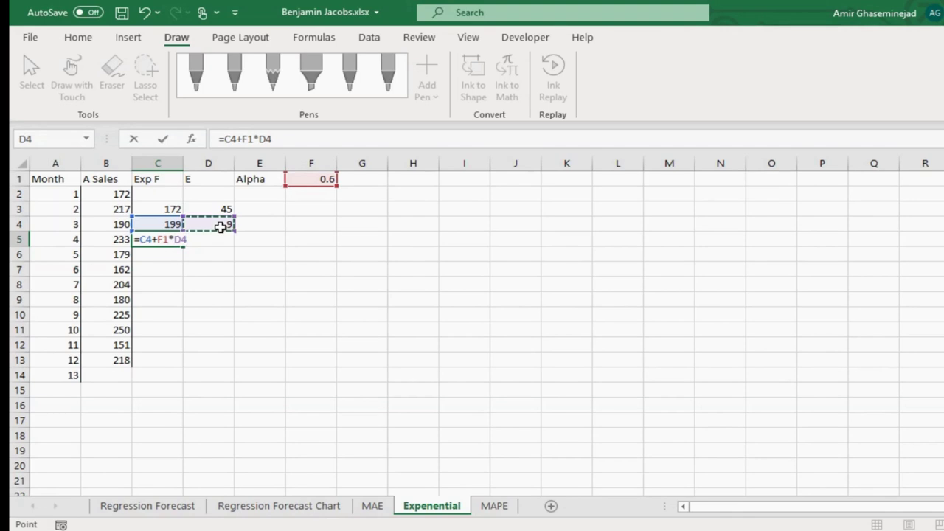
{"action": "key", "text": "Return"}
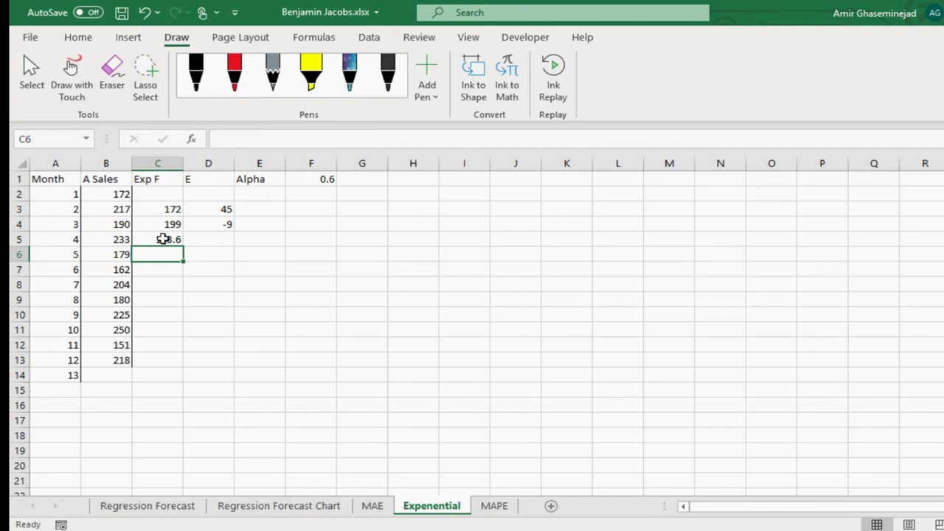
Copy the error formula from D4 down to D5, giving 39.4.
{"action": "left_click", "coordinate": [208, 241]}
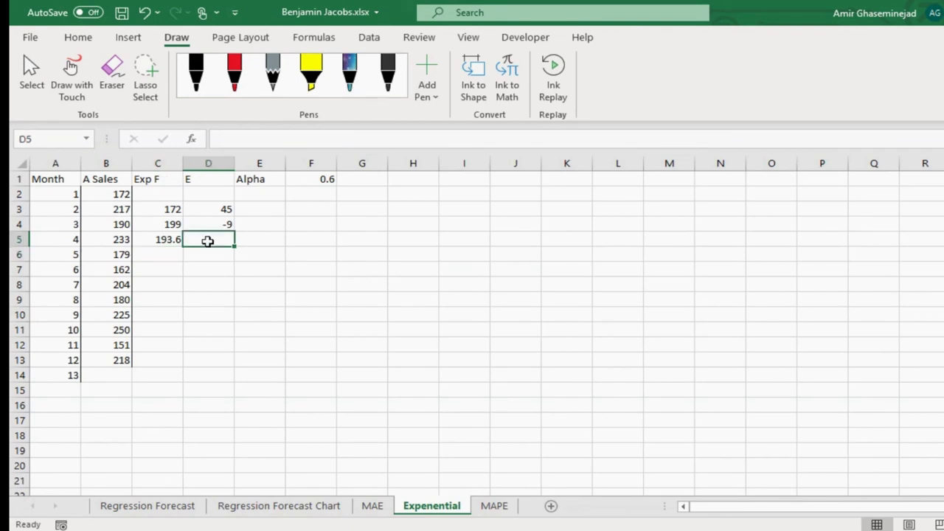
{"action": "left_click", "coordinate": [214, 225]}
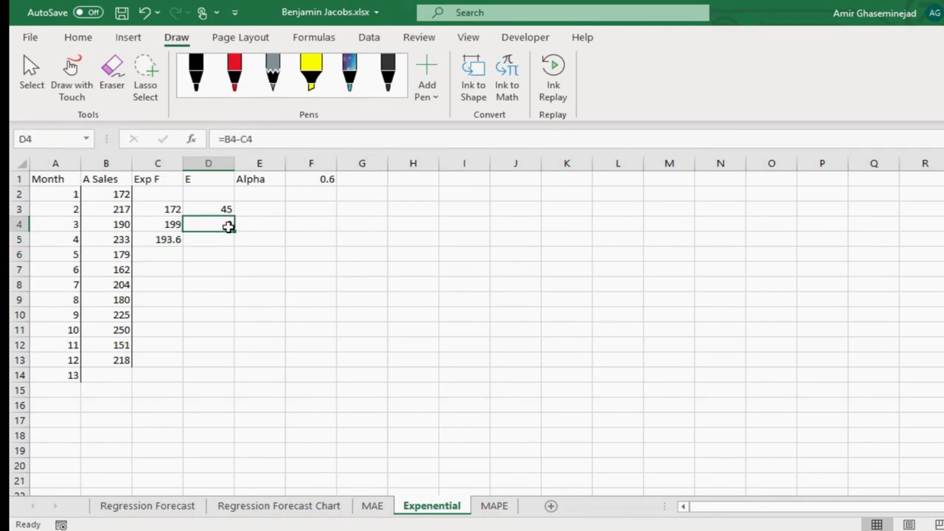
{"action": "left_click_drag", "start_coordinate": [235, 232], "coordinate": [236, 245]}
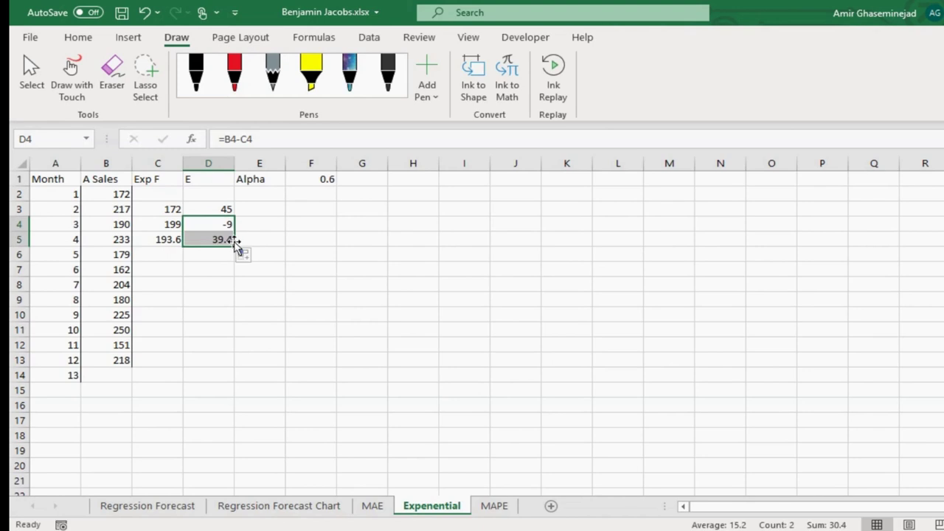
{"action": "left_click", "coordinate": [154, 254]}
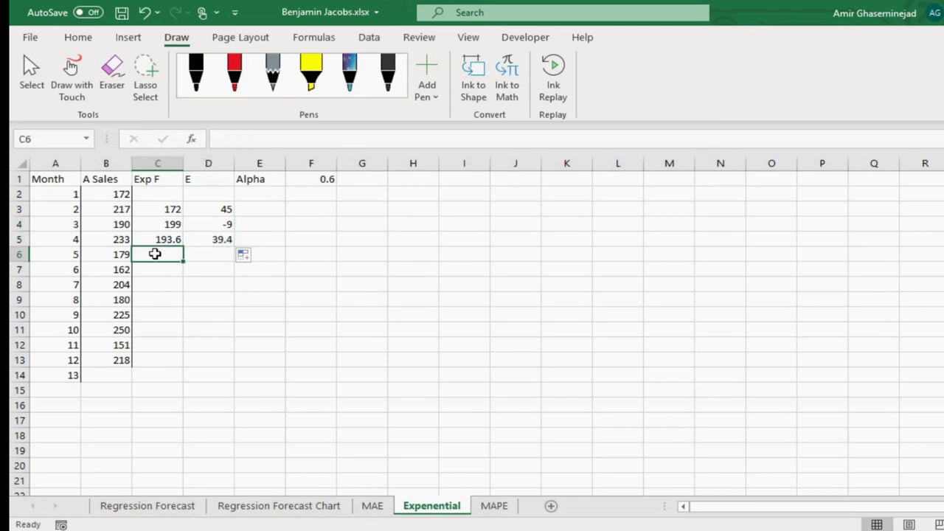
Enter the month 5 forecast =C5+F1*D5 in C6, giving 217.24.
{"action": "type", "text": "="}
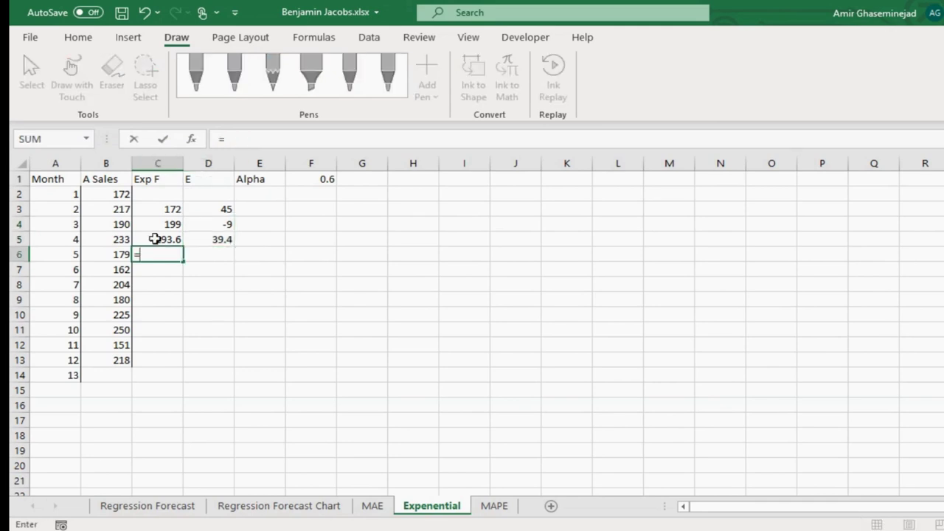
{"action": "left_click", "coordinate": [153, 242]}
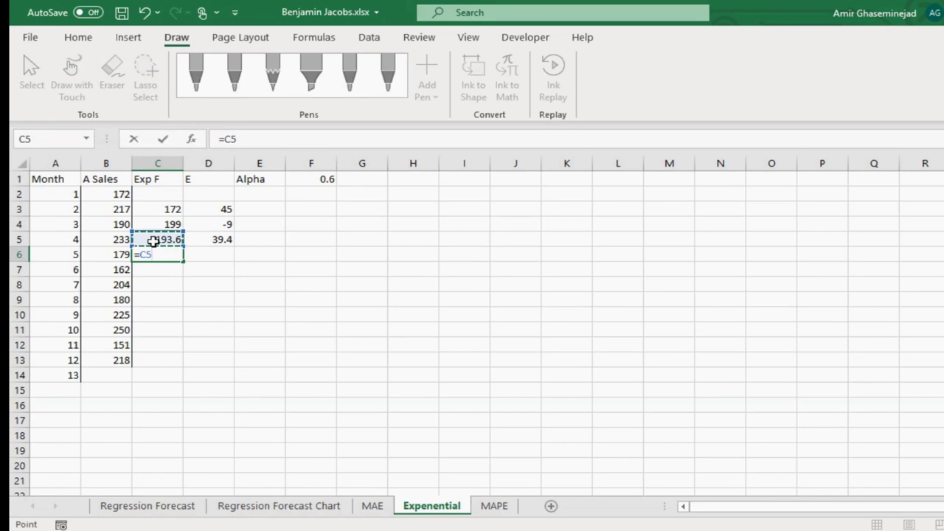
{"action": "type", "text": "+"}
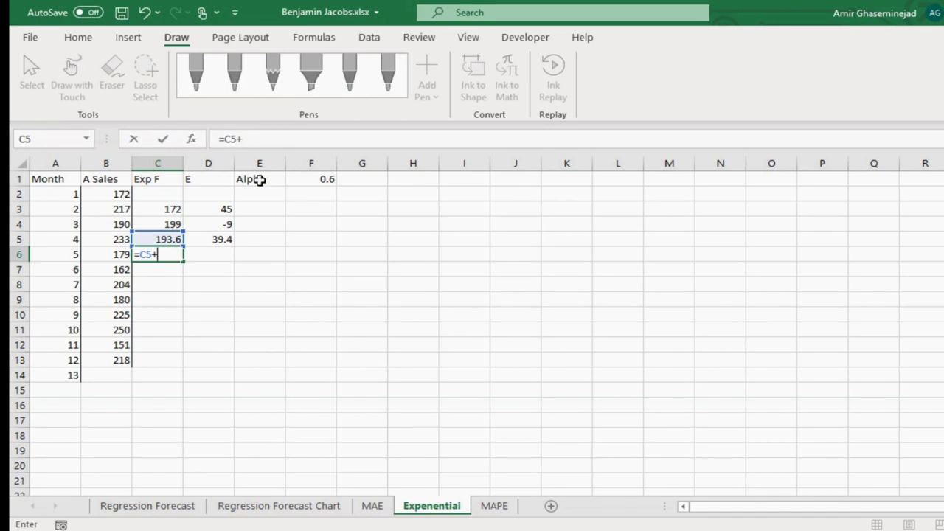
{"action": "left_click", "coordinate": [305, 178]}
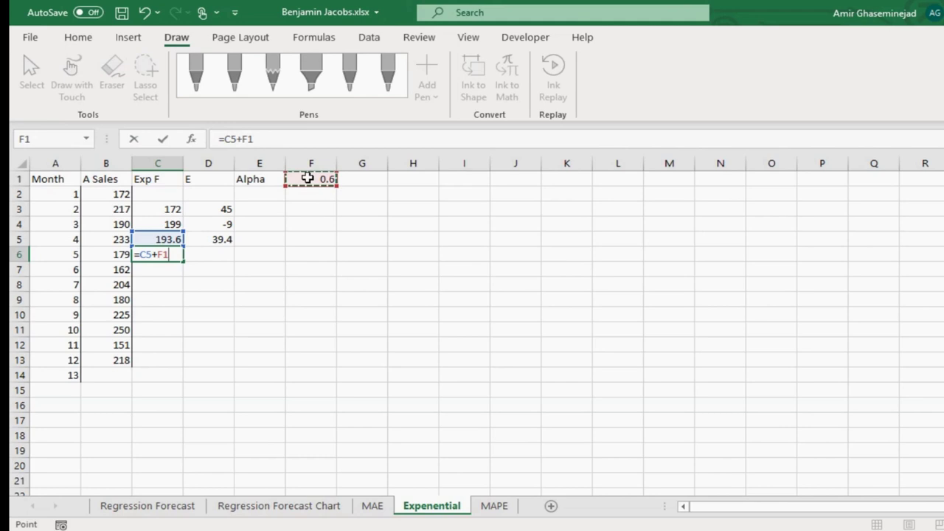
{"action": "type", "text": "*"}
{"action": "left_click", "coordinate": [218, 239]}
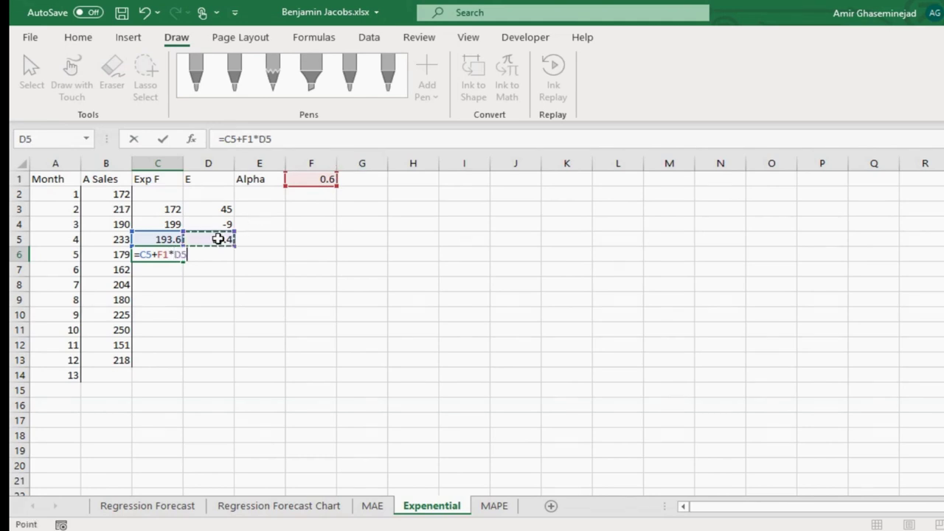
{"action": "key", "text": "Return"}
{"action": "left_click", "coordinate": [167, 253]}
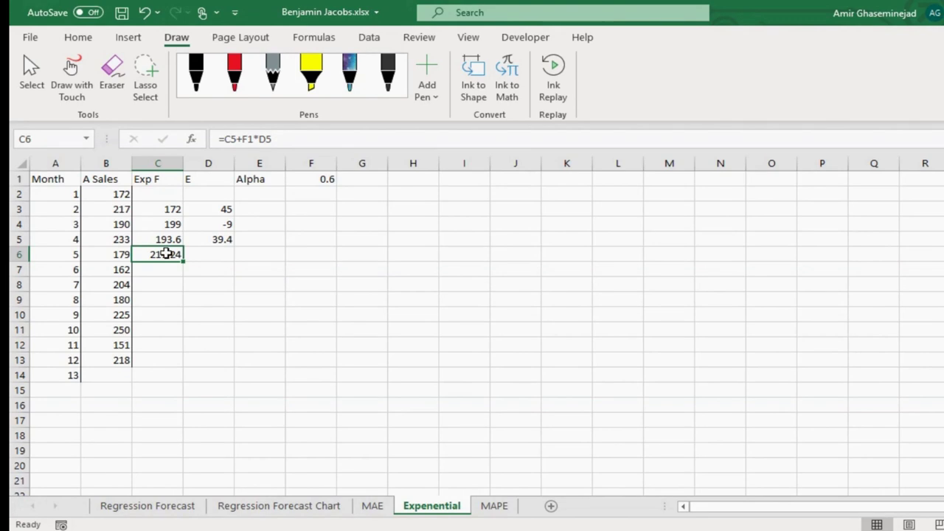
Anchor alpha as $F$1 in C6's formula and fill it down to C13.
{"action": "left_click", "coordinate": [321, 181]}
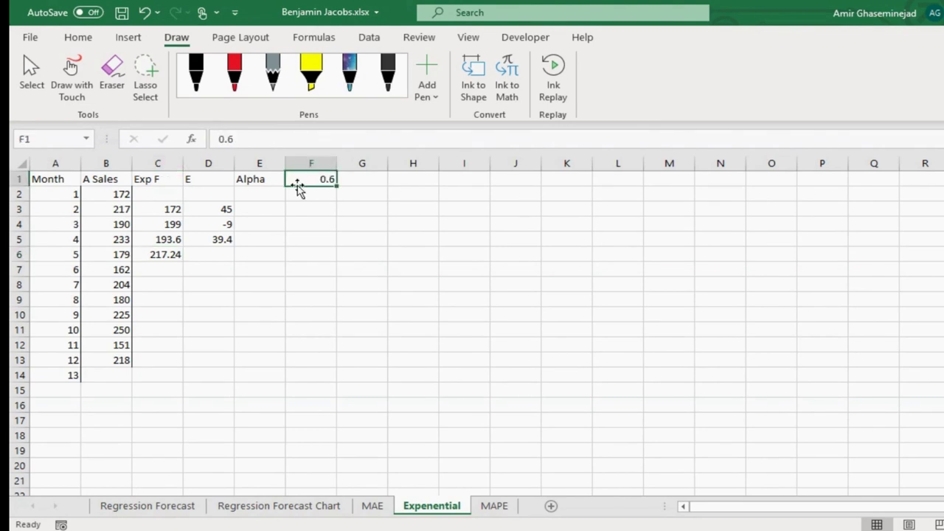
{"action": "left_click", "coordinate": [160, 256]}
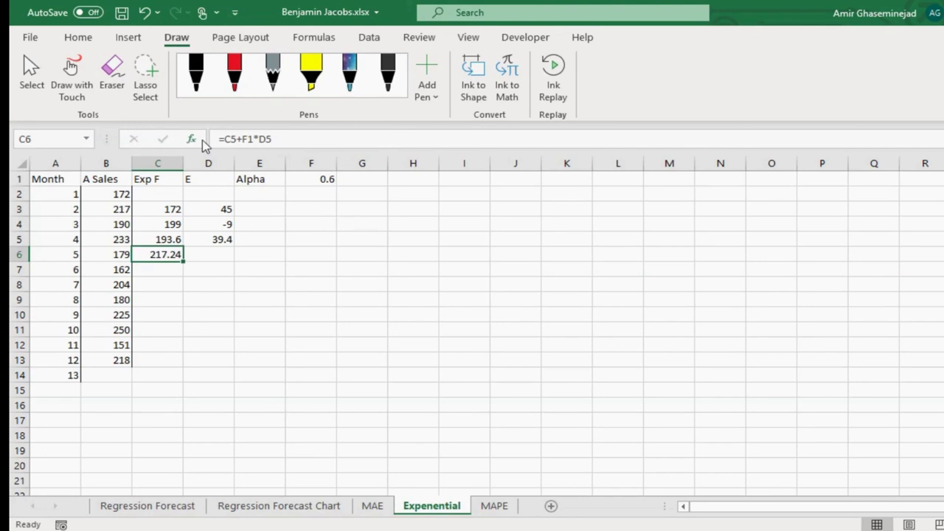
{"action": "left_click", "coordinate": [242, 139]}
{"action": "type", "text": "$"}
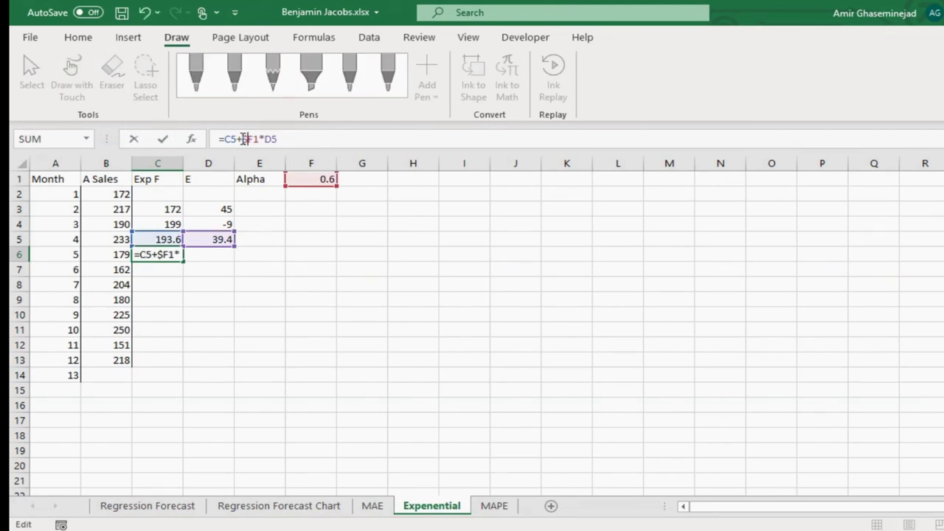
{"action": "key", "text": "Right"}
{"action": "type", "text": "$"}
{"action": "key", "text": "Return"}
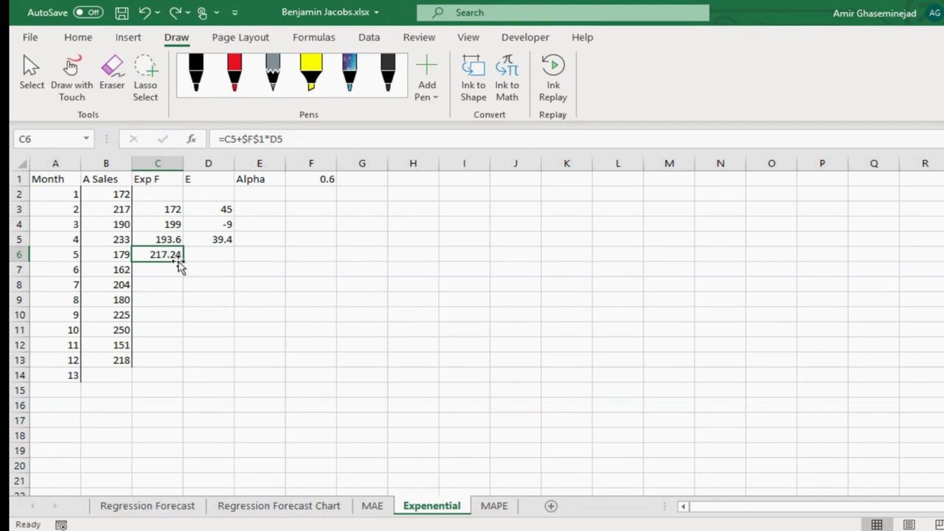
{"action": "left_click_drag", "start_coordinate": [183, 261], "coordinate": [185, 369]}
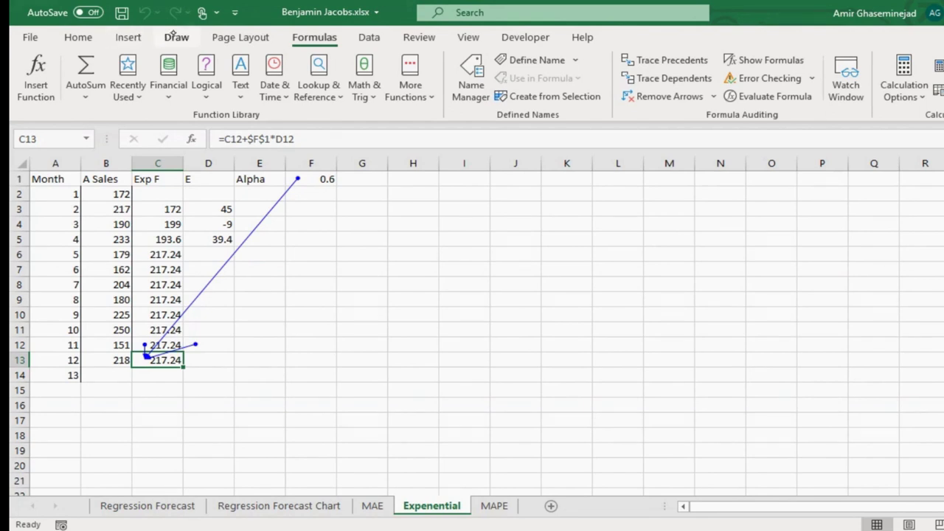
{"action": "left_click", "coordinate": [176, 37]}
{"action": "left_click", "coordinate": [234, 74]}
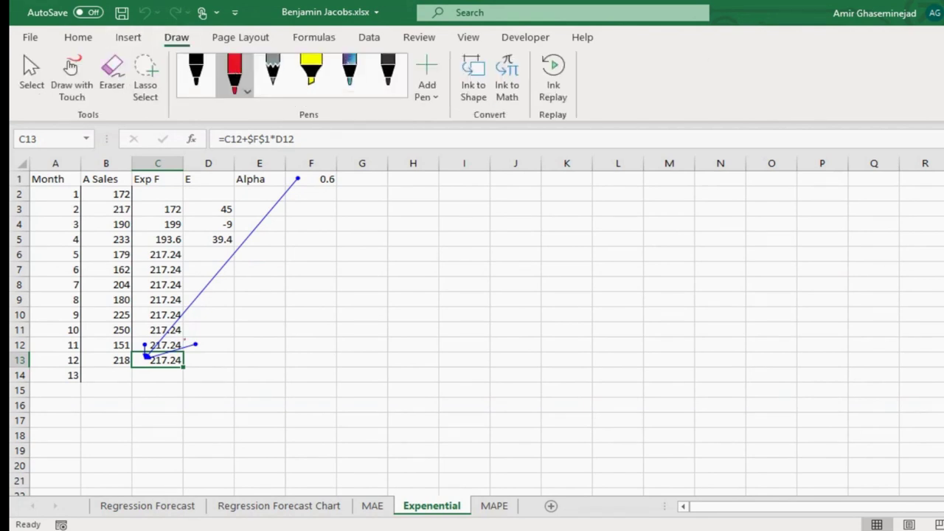
{"action": "mouse_move", "coordinate": [184, 341]}
{"action": "left_mouse_down"}
{"action": "mouse_move", "coordinate": [130, 347]}
{"action": "mouse_move", "coordinate": [167, 335]}
{"action": "mouse_move", "coordinate": [185, 341]}
{"action": "left_mouse_up"}
{"action": "mouse_move", "coordinate": [44, 361]}
{"action": "left_mouse_down"}
{"action": "mouse_move", "coordinate": [137, 356]}
{"action": "mouse_move", "coordinate": [125, 365]}
{"action": "left_mouse_up"}
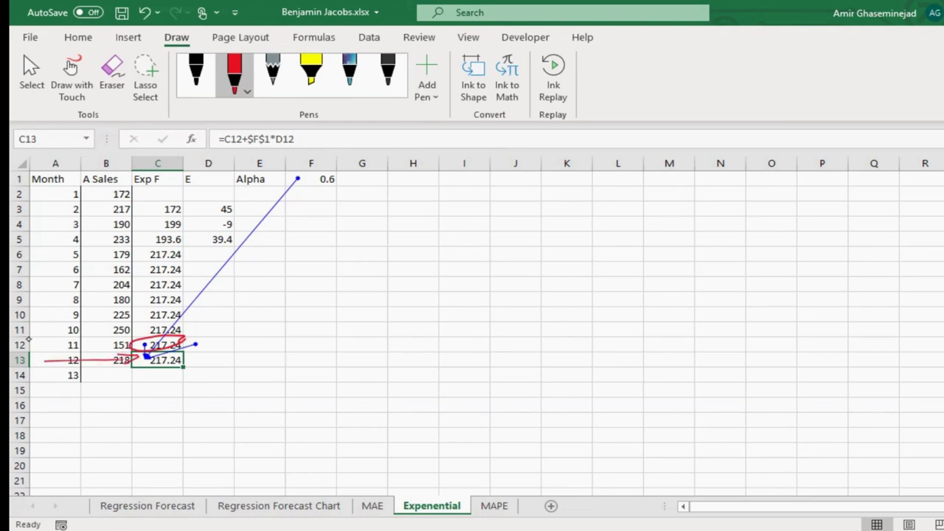
{"action": "mouse_move", "coordinate": [303, 172]}
{"action": "left_mouse_down"}
{"action": "mouse_move", "coordinate": [323, 190]}
{"action": "mouse_move", "coordinate": [345, 173]}
{"action": "left_mouse_up"}
{"action": "mouse_move", "coordinate": [201, 343]}
{"action": "left_mouse_down"}
{"action": "mouse_move", "coordinate": [225, 337]}
{"action": "mouse_move", "coordinate": [200, 340]}
{"action": "left_mouse_up"}
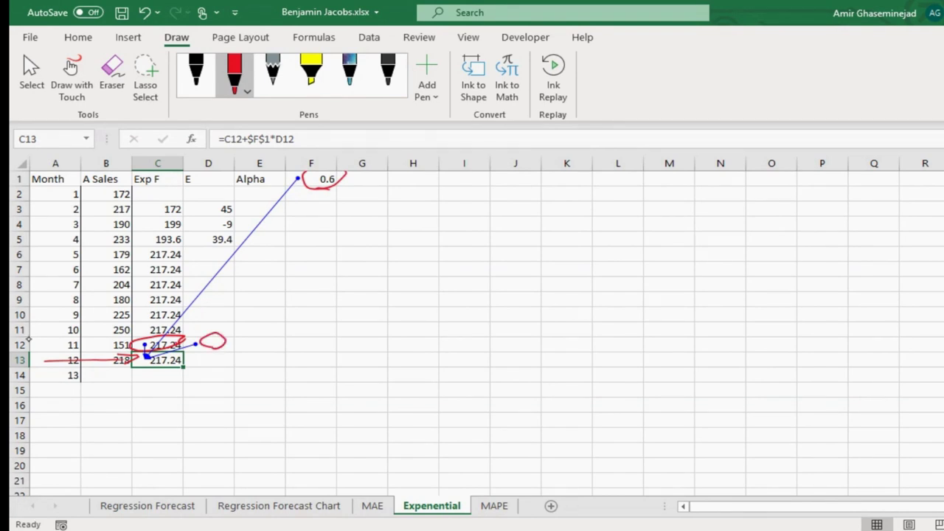
{"action": "mouse_move", "coordinate": [319, 186]}
{"action": "left_mouse_down"}
{"action": "mouse_move", "coordinate": [244, 308]}
{"action": "mouse_move", "coordinate": [166, 361]}
{"action": "mouse_move", "coordinate": [180, 362]}
{"action": "left_mouse_up"}
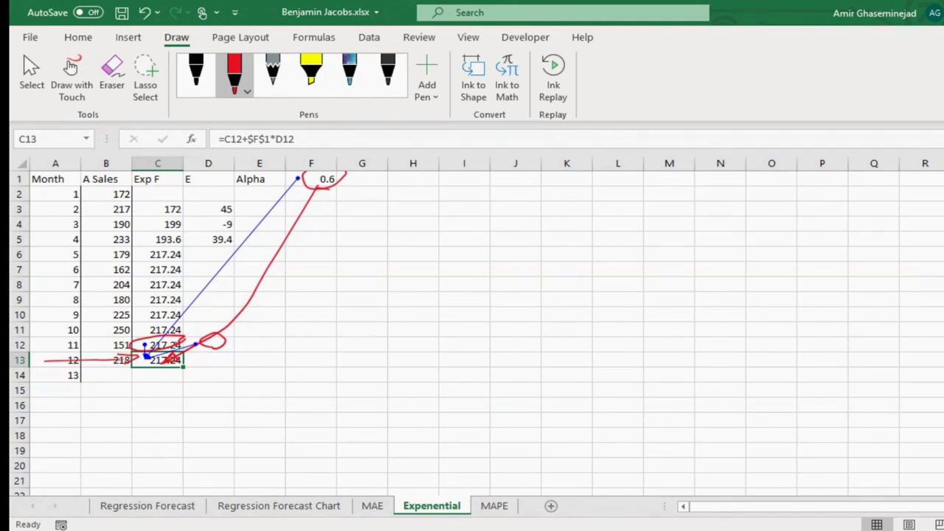
{"action": "left_click", "coordinate": [111, 74]}
{"action": "left_click", "coordinate": [324, 181]}
{"action": "mouse_move", "coordinate": [280, 244]}
{"action": "left_mouse_down"}
{"action": "mouse_move", "coordinate": [170, 360]}
{"action": "mouse_move", "coordinate": [20, 357]}
{"action": "left_mouse_up"}
{"action": "left_click", "coordinate": [213, 341]}
{"action": "left_click", "coordinate": [169, 341]}
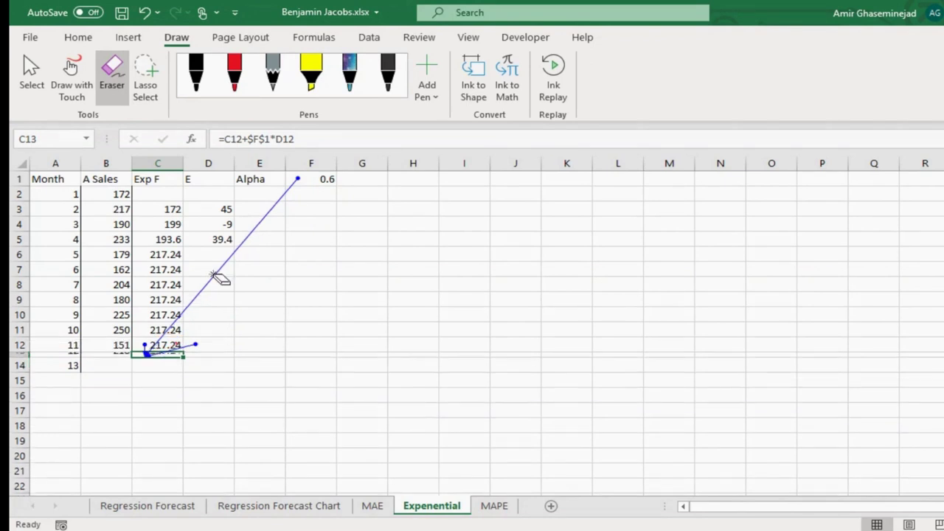
Fill the error formula from D5 down through D13, restoring row 13's collapsed height.
{"action": "key", "text": "Escape"}
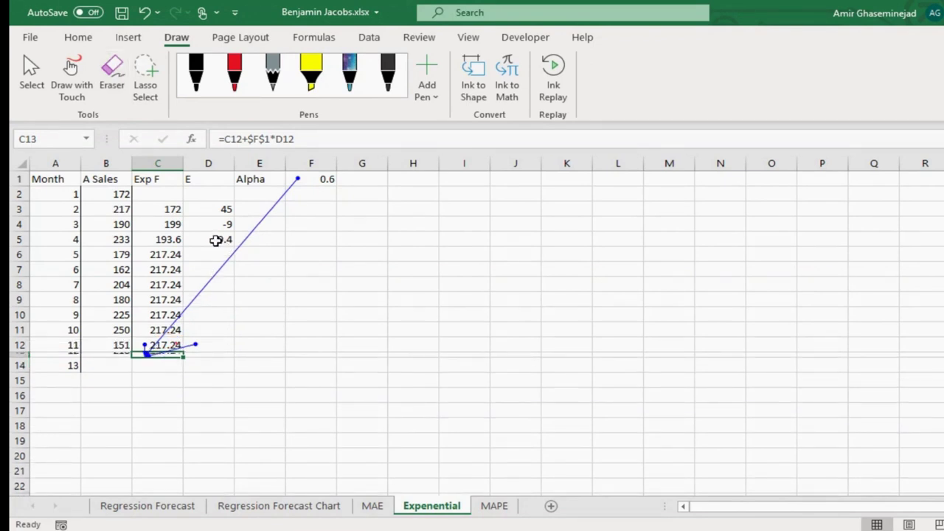
{"action": "left_click", "coordinate": [215, 241]}
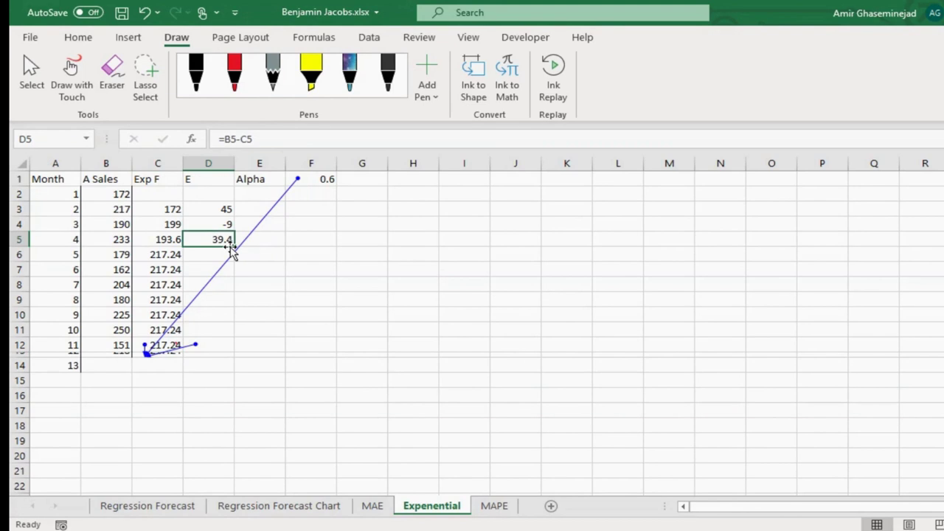
{"action": "left_click_drag", "start_coordinate": [235, 246], "coordinate": [227, 347]}
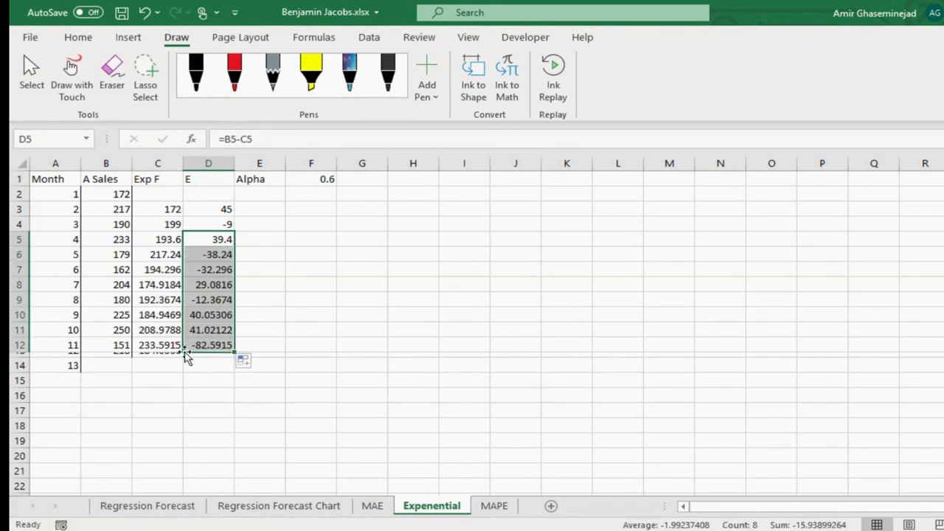
{"action": "left_click_drag", "start_coordinate": [24, 358], "coordinate": [24, 367]}
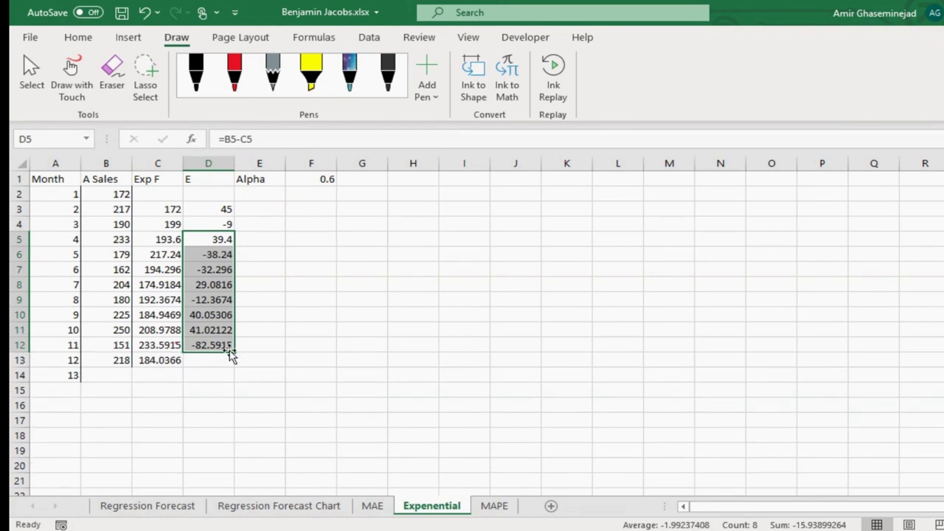
{"action": "left_click_drag", "start_coordinate": [233, 352], "coordinate": [234, 366]}
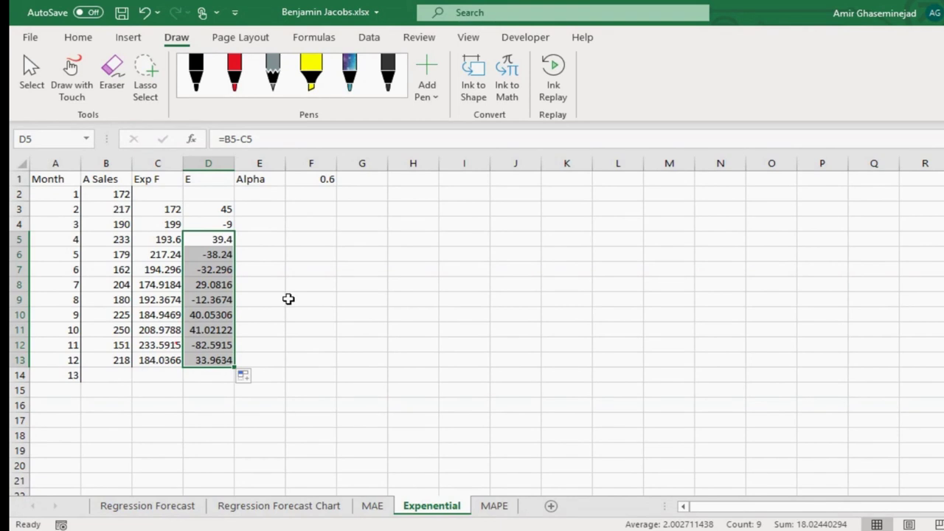
Compare against the MAE sheet and extend the C13 forecast to C14, giving 204.4146.
{"action": "left_click", "coordinate": [373, 507]}
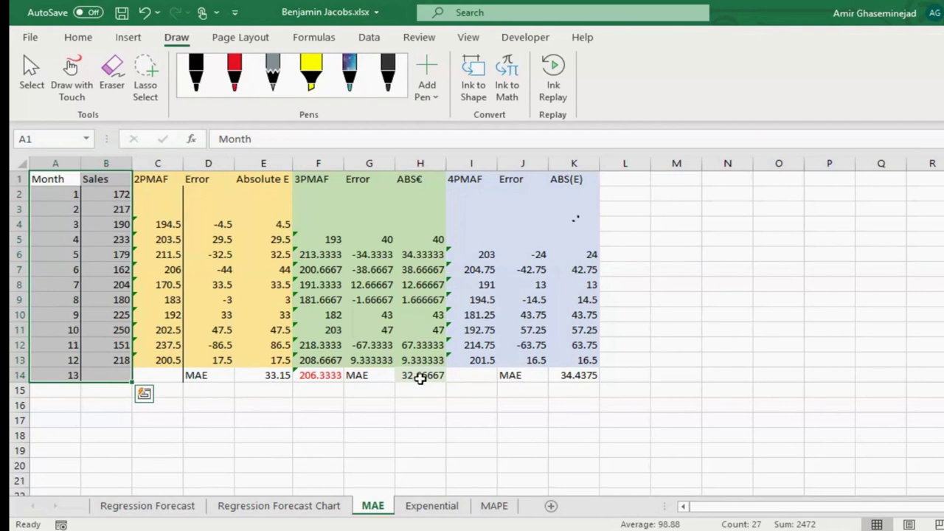
{"action": "left_click", "coordinate": [315, 377]}
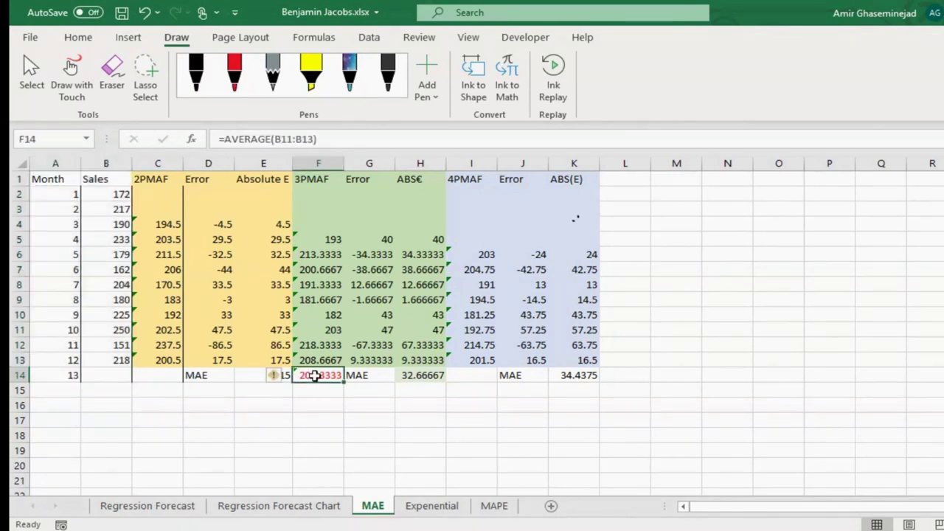
{"action": "left_click", "coordinate": [421, 509]}
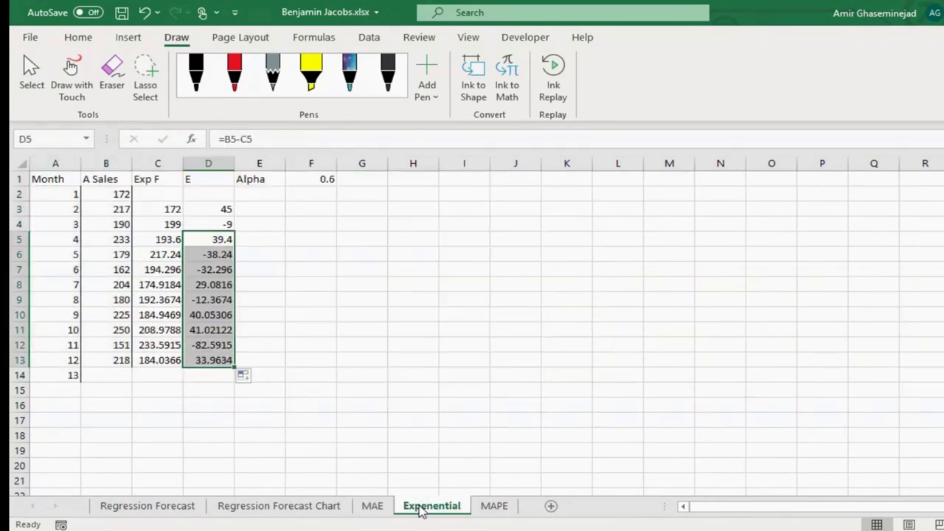
{"action": "left_click", "coordinate": [153, 359]}
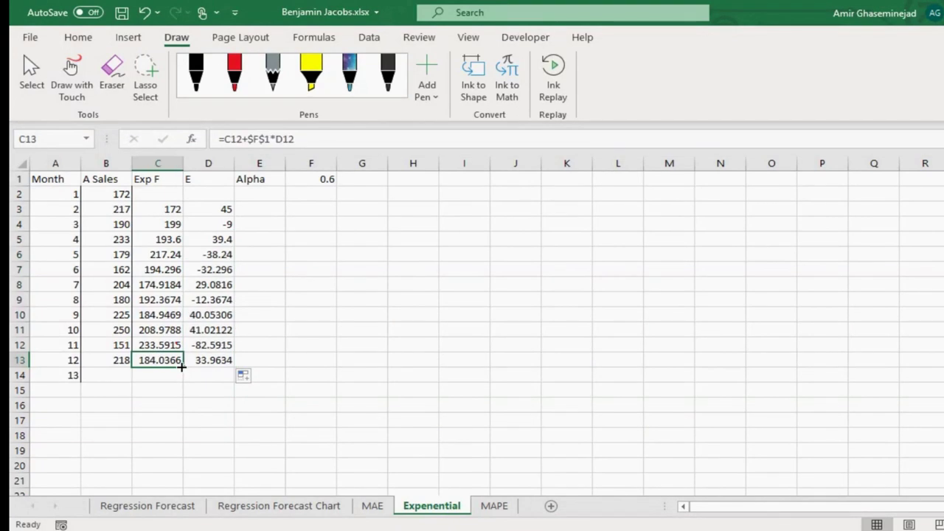
{"action": "left_click_drag", "start_coordinate": [182, 366], "coordinate": [183, 380]}
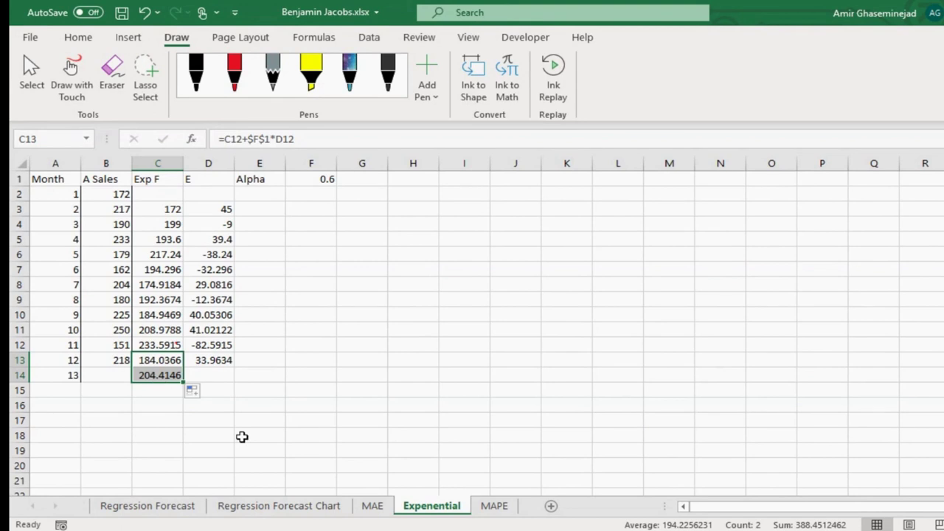
{"action": "left_click", "coordinate": [373, 509]}
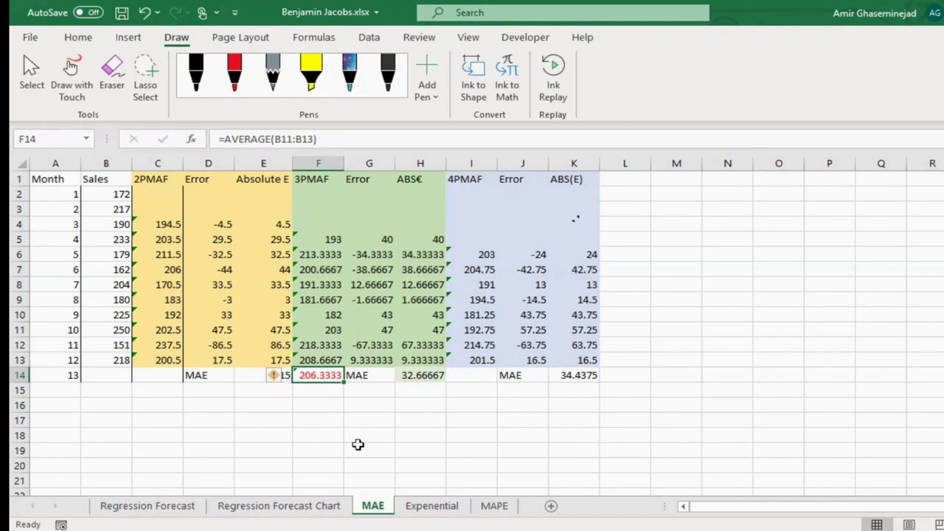
{"action": "left_click", "coordinate": [415, 509]}
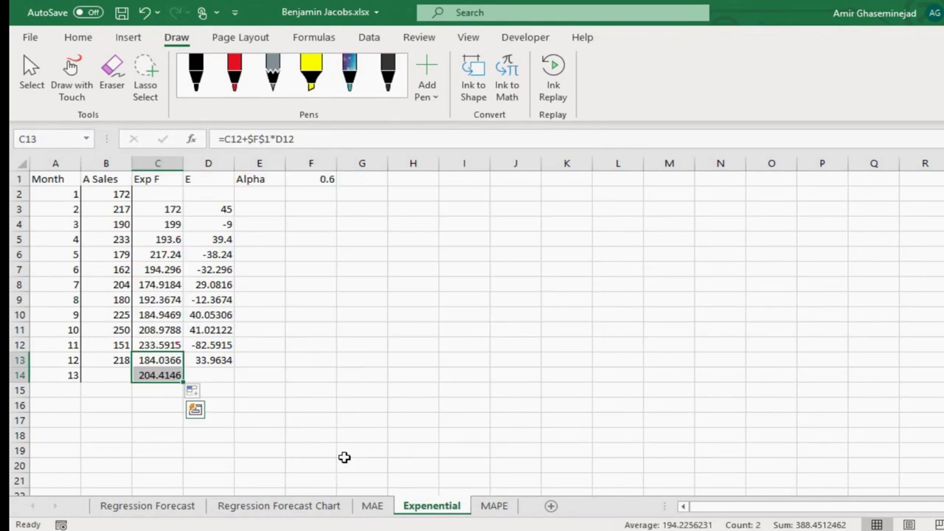
{"action": "left_click", "coordinate": [148, 377]}
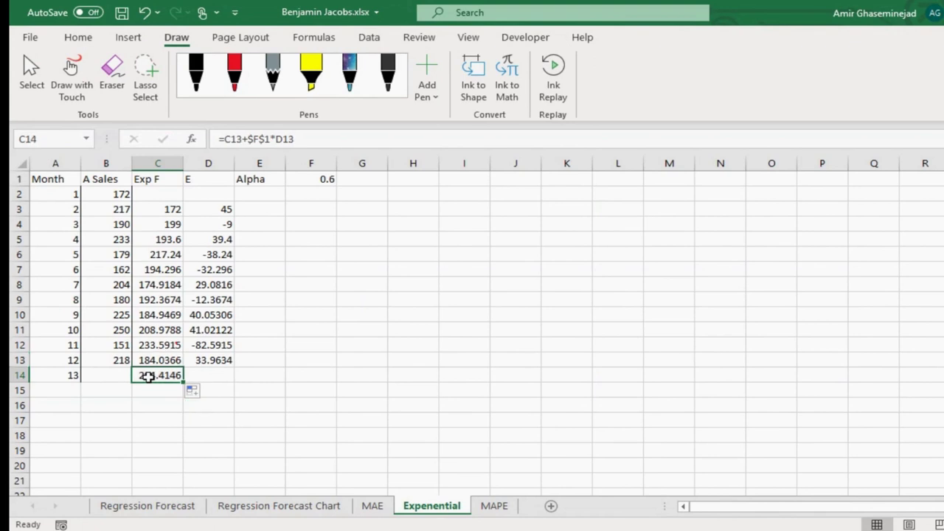
Apply red font to the 204.4146 forecast in C14, then view the MAE sheet.
{"action": "left_click", "coordinate": [78, 38]}
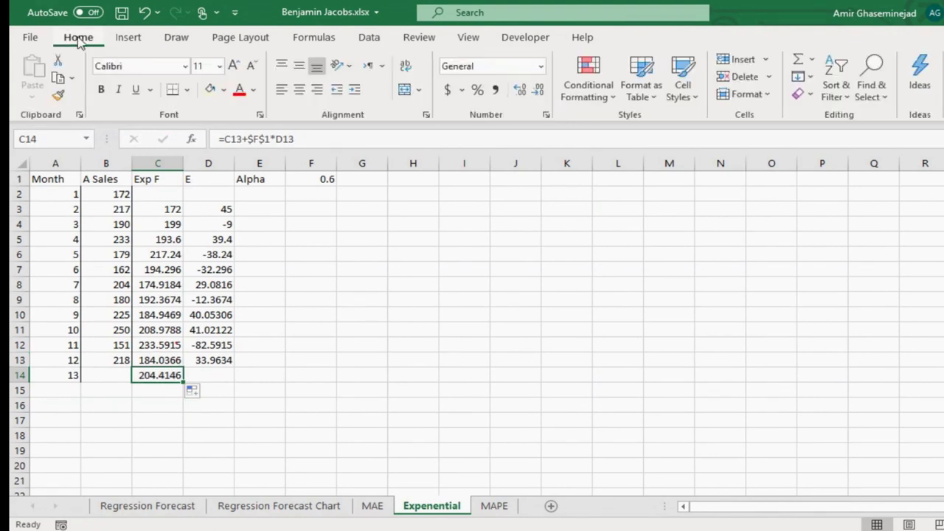
{"action": "left_click", "coordinate": [239, 89]}
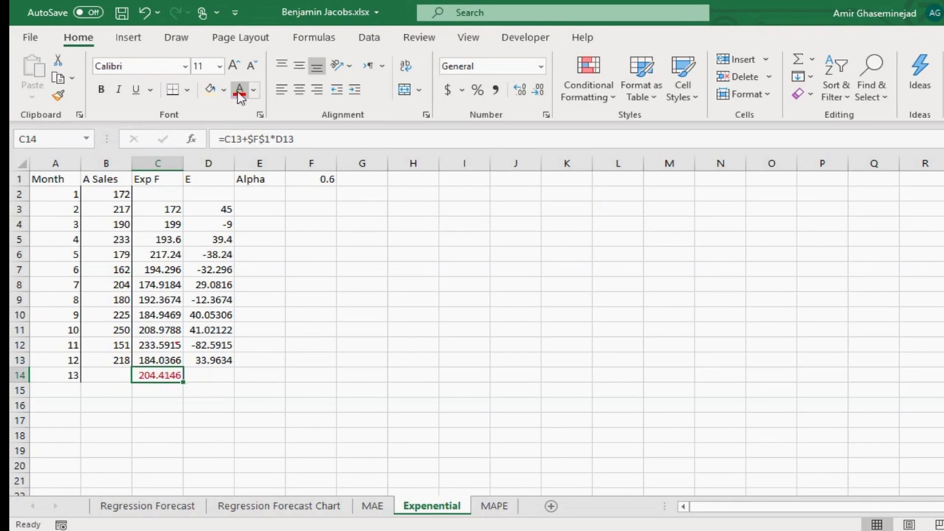
{"action": "left_click", "coordinate": [203, 376]}
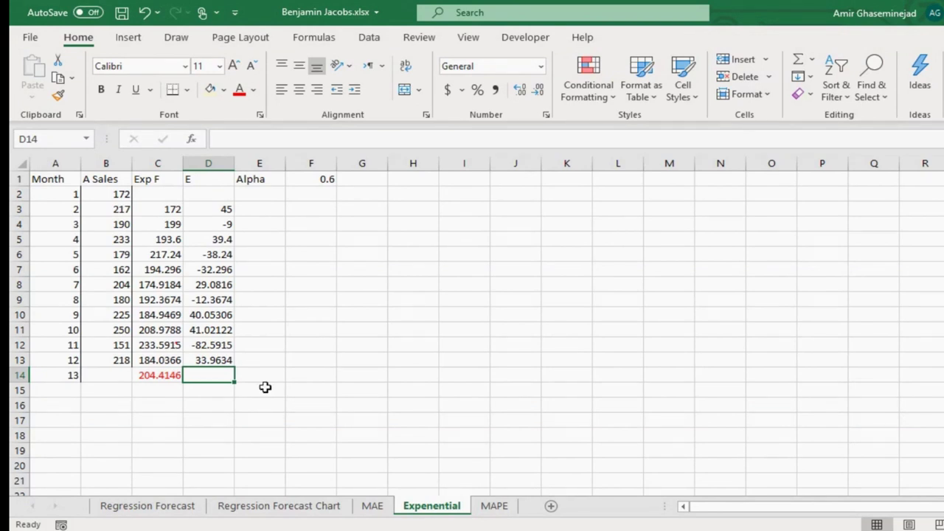
{"action": "left_click", "coordinate": [374, 508]}
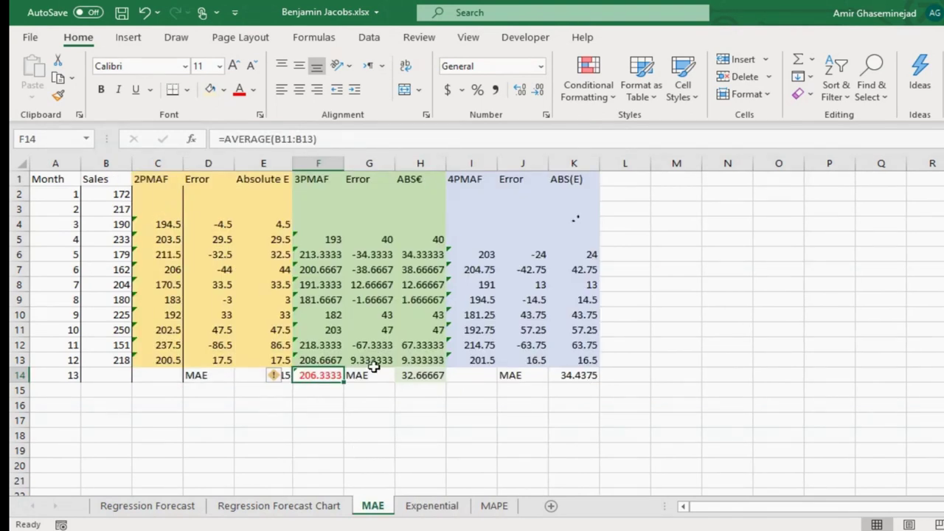
Switch back to the Expenential sheet.
{"action": "left_click", "coordinate": [431, 509]}
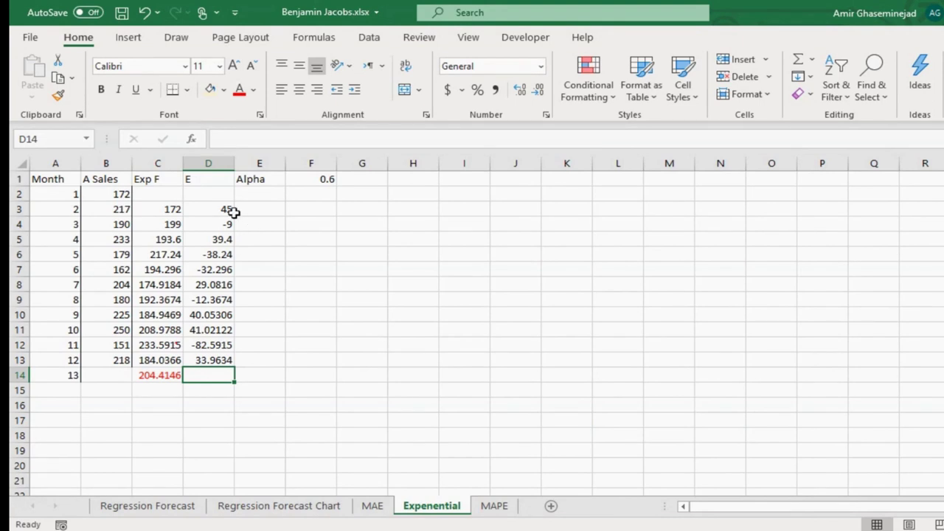
Enter =ABS(D3) in E3 and fill it down to E13.
{"action": "left_click", "coordinate": [257, 210]}
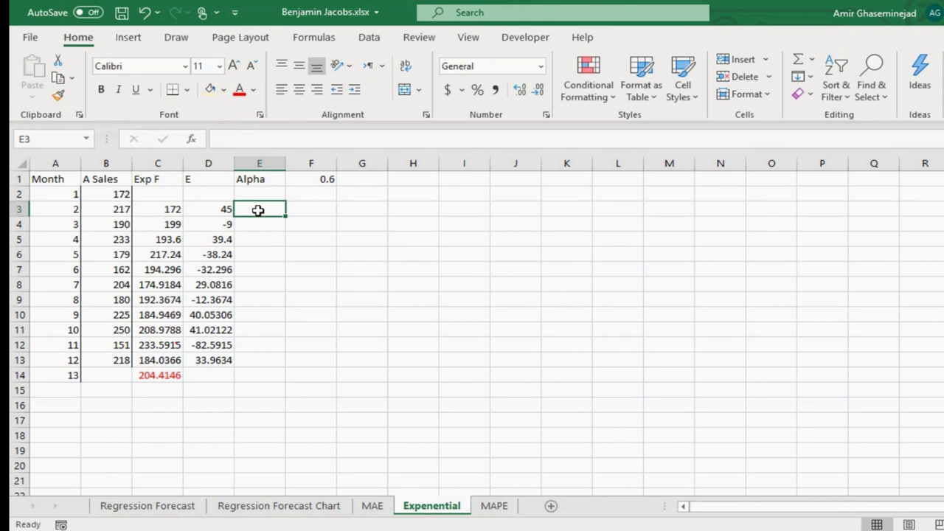
{"action": "type", "text": "=abs("}
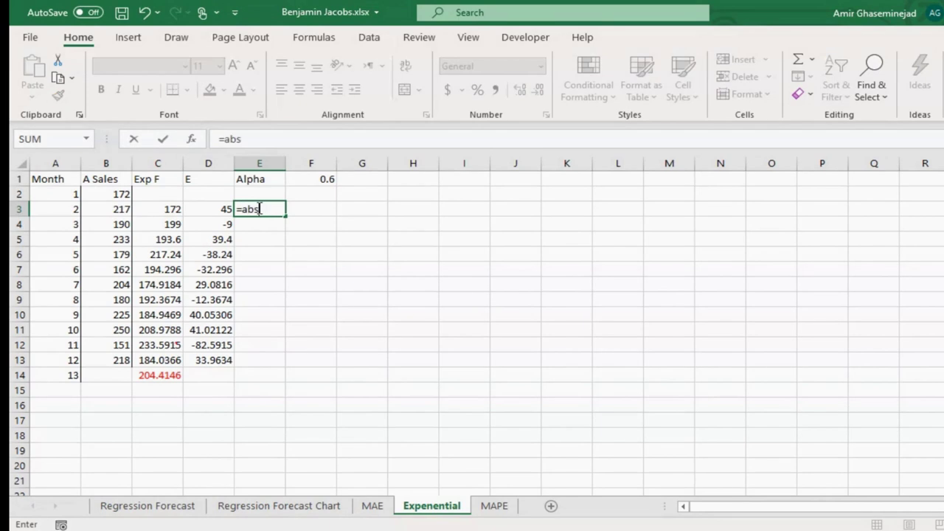
{"action": "left_click", "coordinate": [220, 207]}
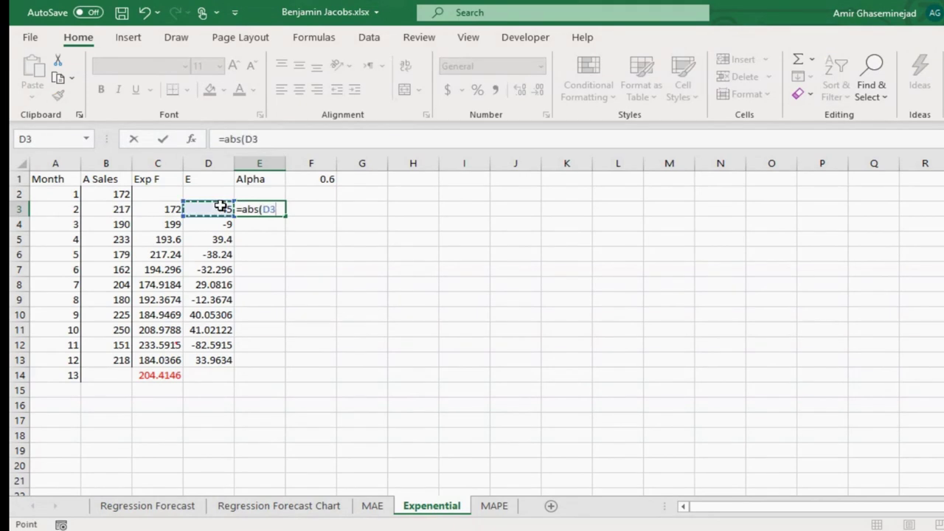
{"action": "key", "text": "Return"}
{"action": "left_click", "coordinate": [257, 210]}
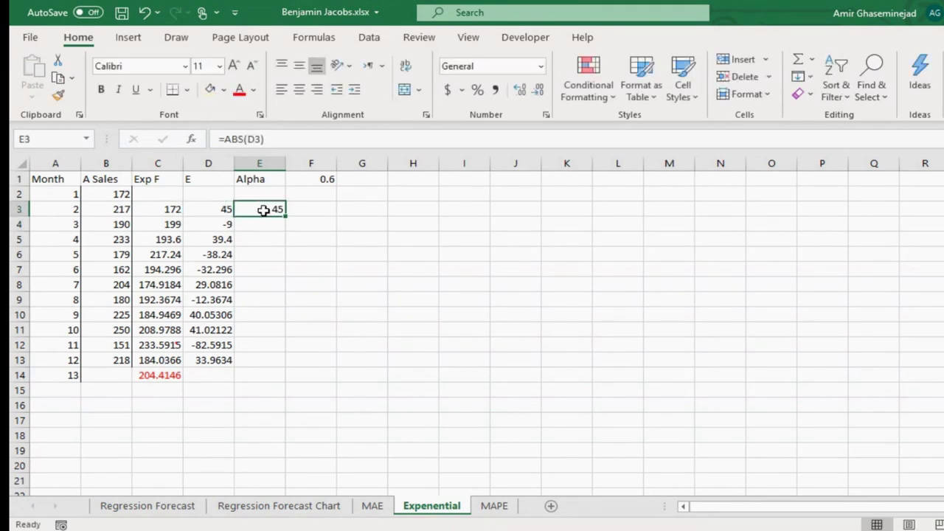
{"action": "left_click_drag", "start_coordinate": [287, 218], "coordinate": [277, 363]}
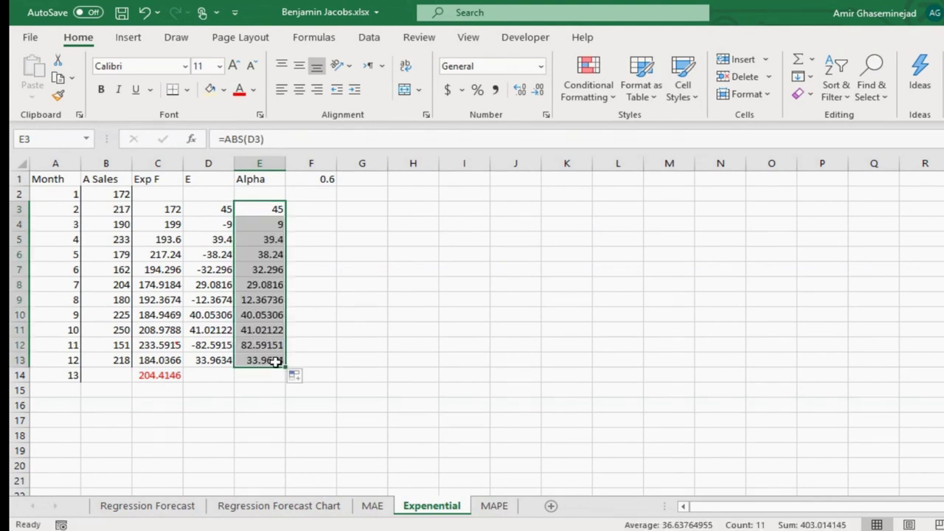
Label D14 'MAE' and enter =AVERAGE(E3:E13) in E14, giving 36.63765.
{"action": "left_click", "coordinate": [208, 376]}
{"action": "type", "text": "MAE"}
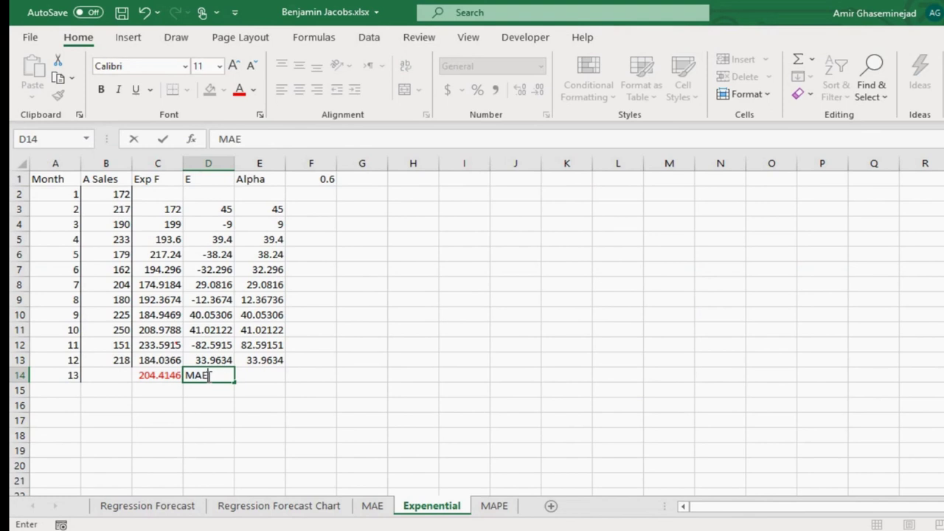
{"action": "key", "text": "Return"}
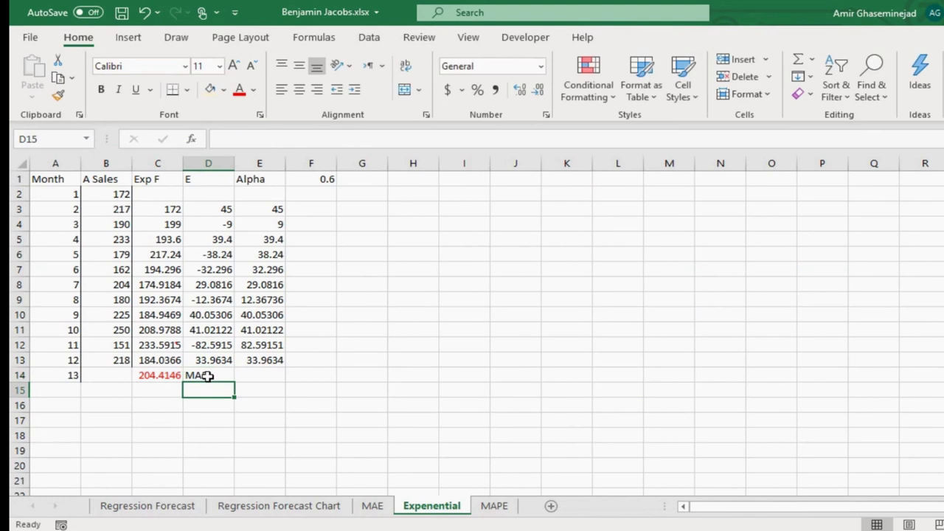
{"action": "left_click", "coordinate": [257, 375]}
{"action": "type", "text": "="}
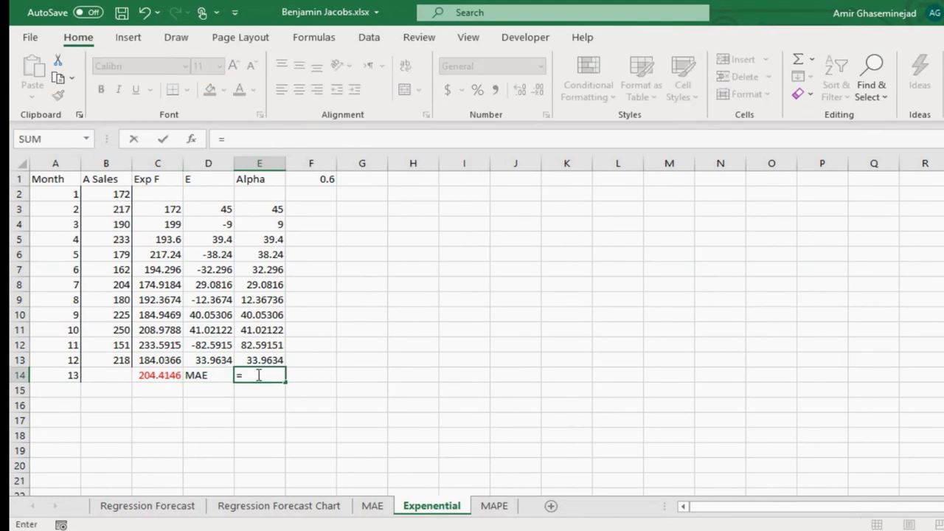
{"action": "type", "text": "average("}
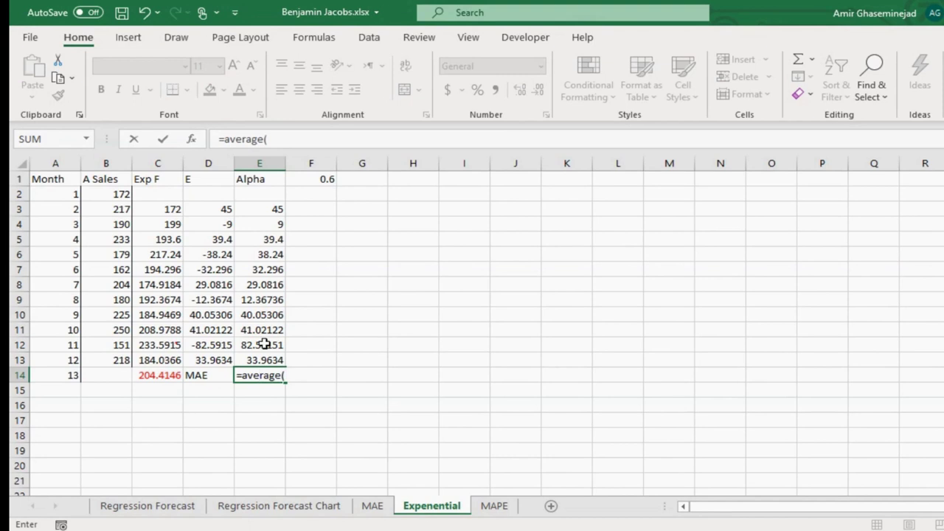
{"action": "left_click_drag", "start_coordinate": [254, 211], "coordinate": [249, 361]}
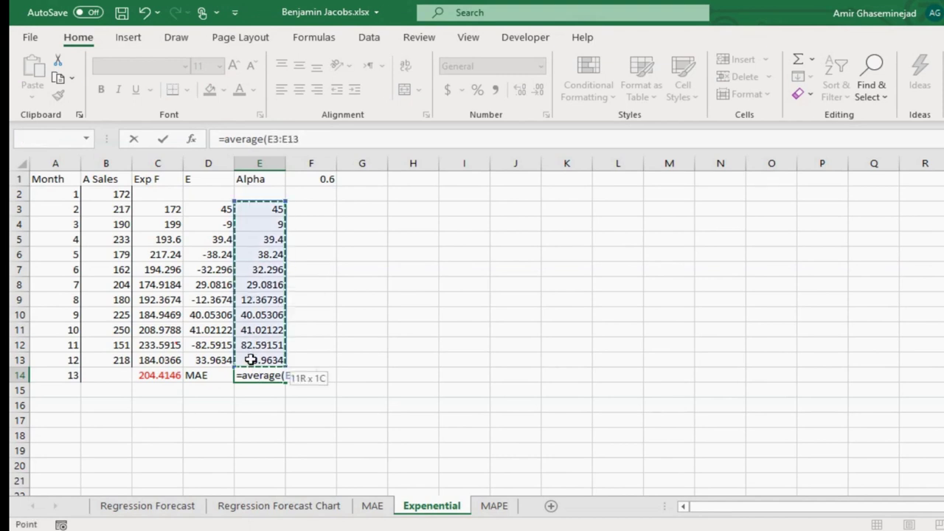
{"action": "key", "text": "Return"}
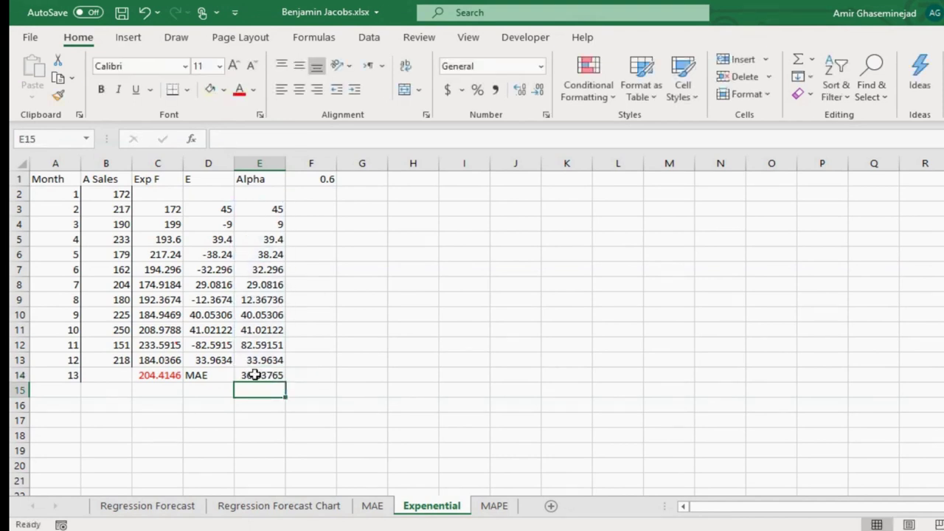
{"action": "left_click", "coordinate": [255, 375]}
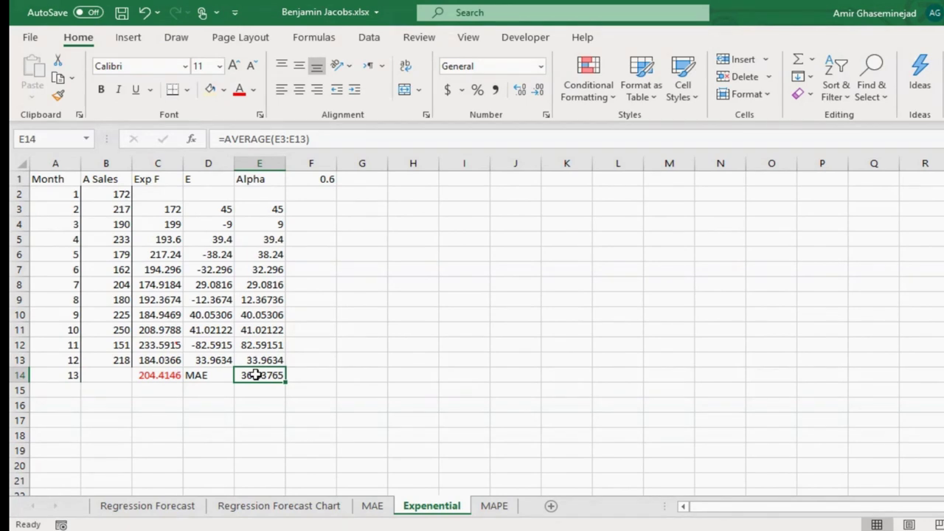
{"action": "left_click", "coordinate": [372, 506]}
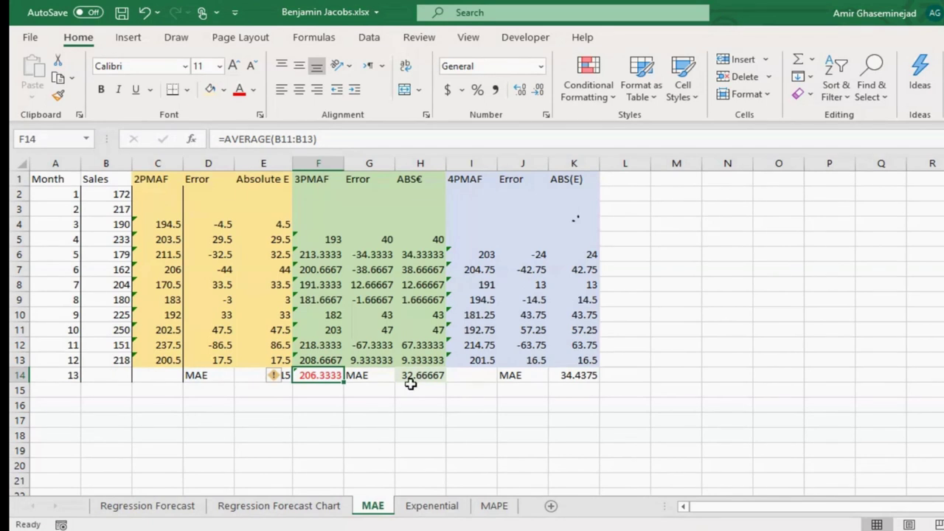
{"action": "left_click", "coordinate": [431, 507]}
{"action": "left_click", "coordinate": [372, 508]}
{"action": "left_click", "coordinate": [432, 507]}
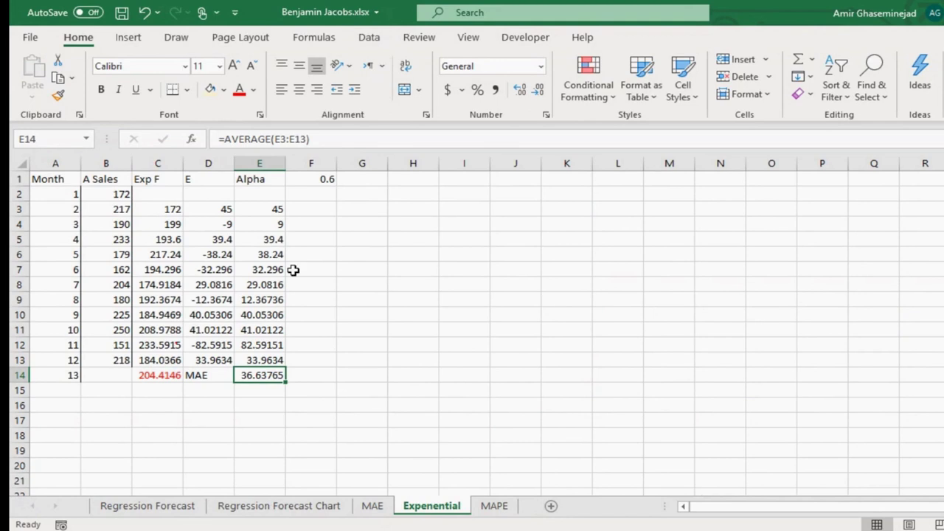
{"action": "left_click", "coordinate": [320, 180]}
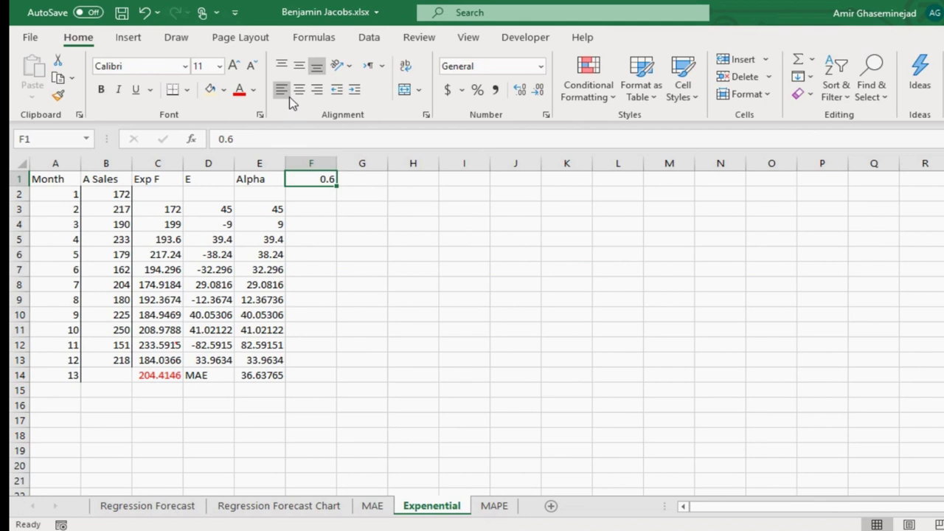
Show the Data ribbon to reach the Solver and analysis tools.
{"action": "left_click", "coordinate": [369, 38]}
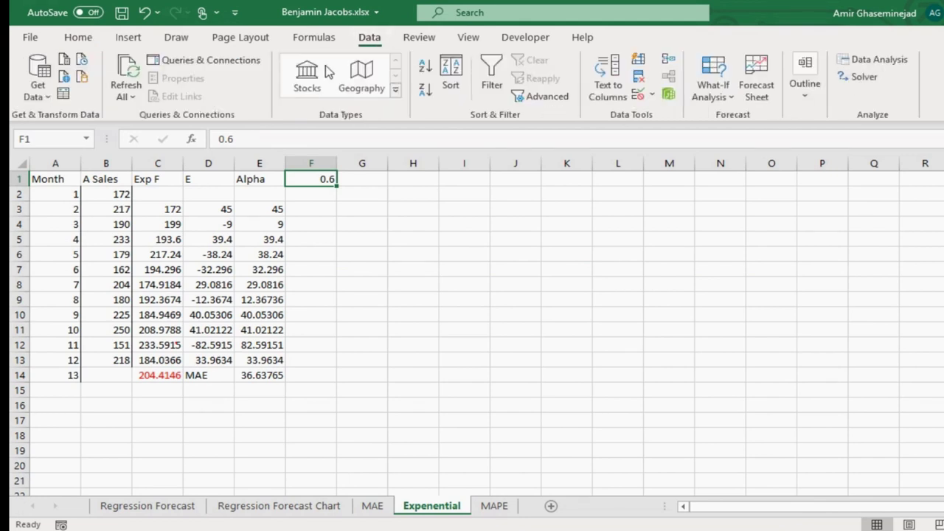
Review the Analysis ToolPak and Solver add-ins in Excel Options, then cancel without changes.
{"action": "left_click", "coordinate": [31, 38]}
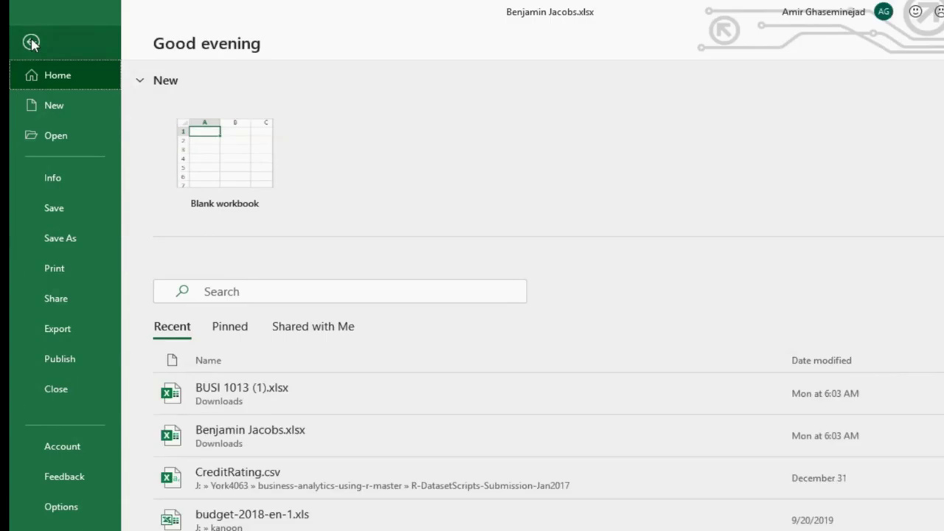
{"action": "left_click", "coordinate": [64, 508]}
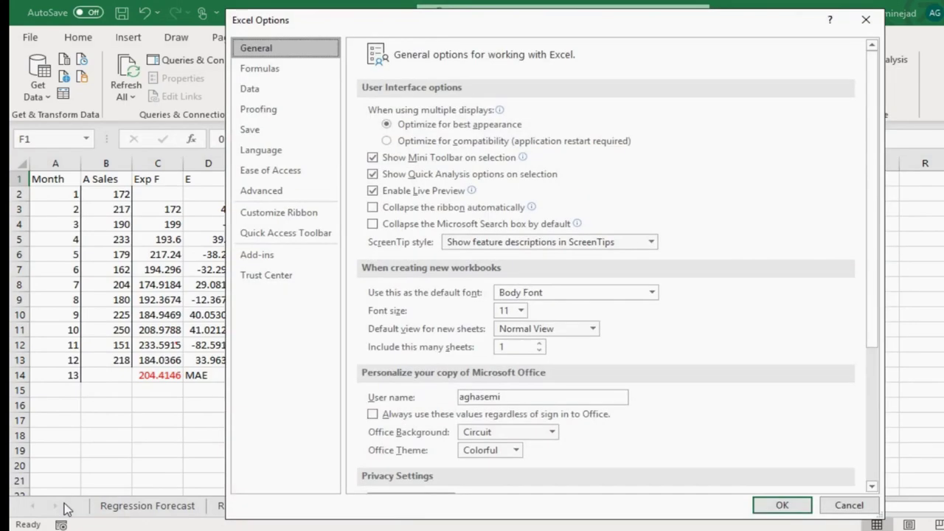
{"action": "left_click", "coordinate": [258, 255]}
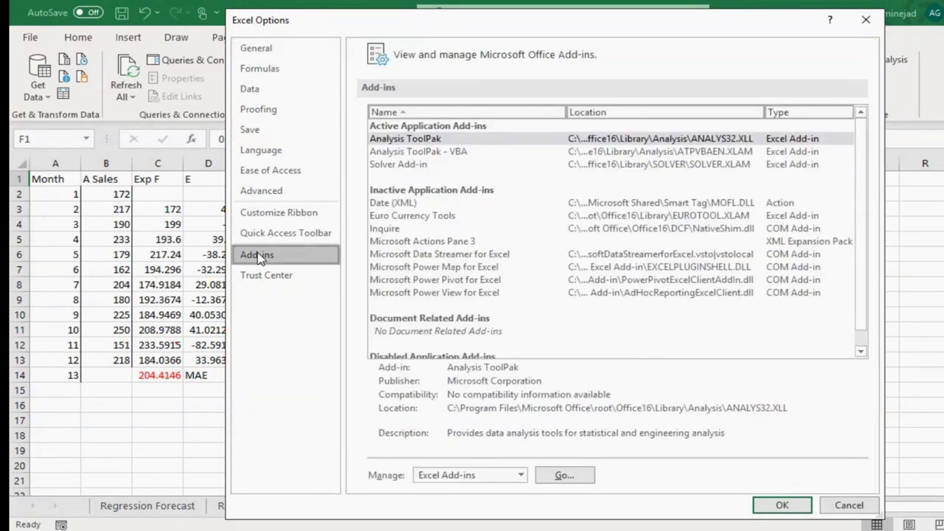
{"action": "left_click", "coordinate": [397, 140]}
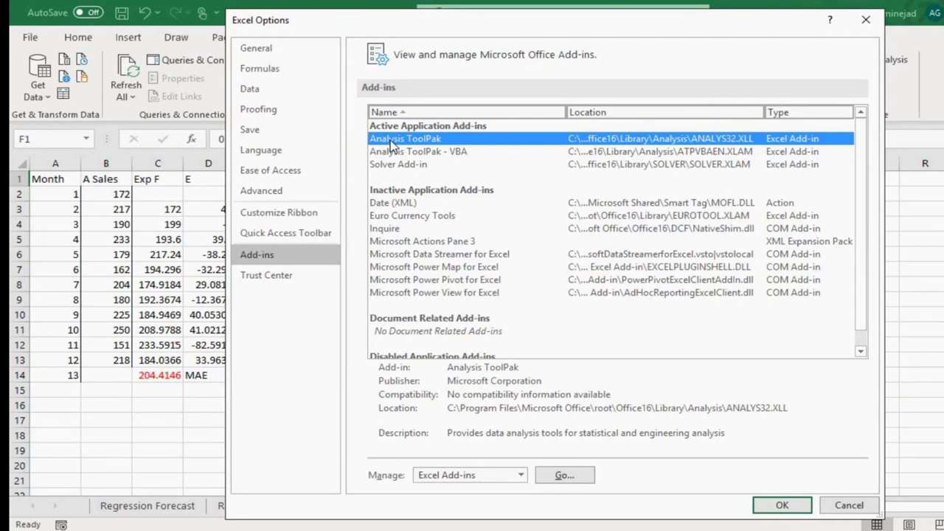
{"action": "left_click", "coordinate": [841, 507]}
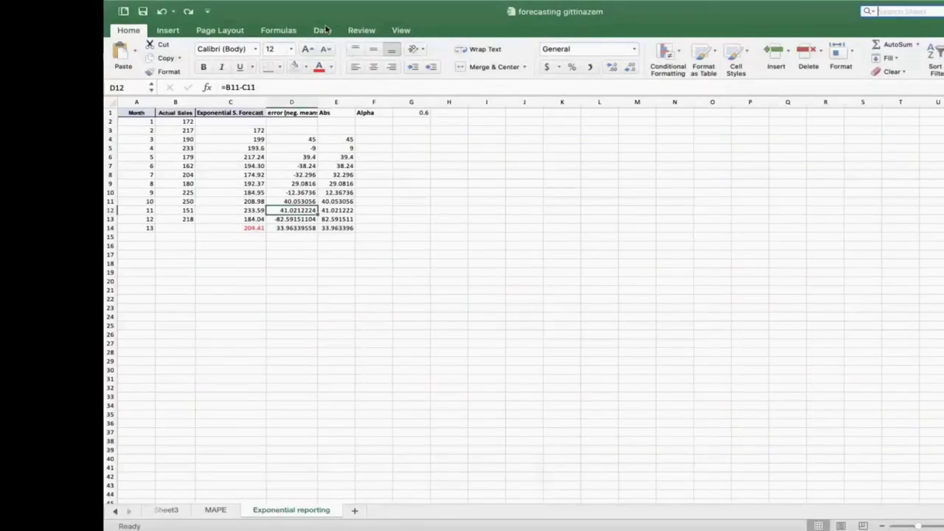
Review the enabled add-ins under Tools > Excel Add-ins and confirm with OK.
{"action": "left_click", "coordinate": [325, 31]}
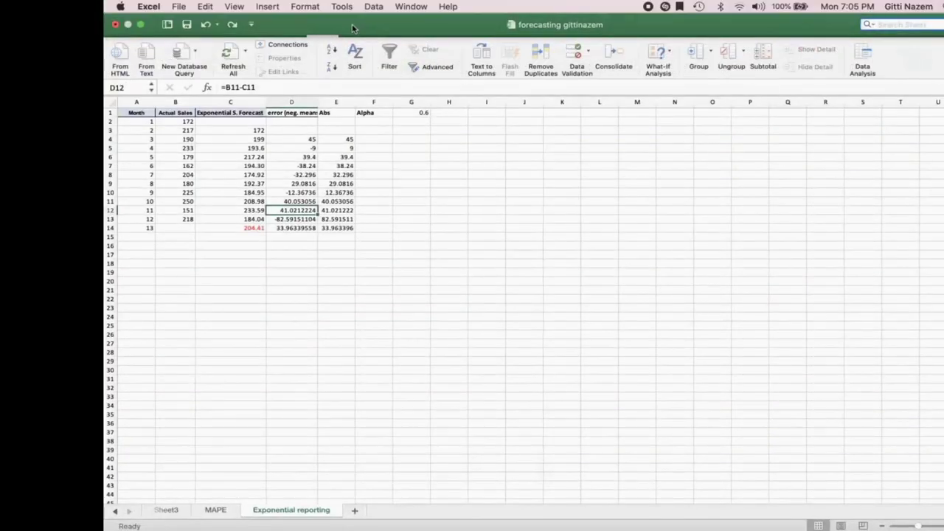
{"action": "left_click", "coordinate": [342, 6]}
{"action": "left_click", "coordinate": [368, 225]}
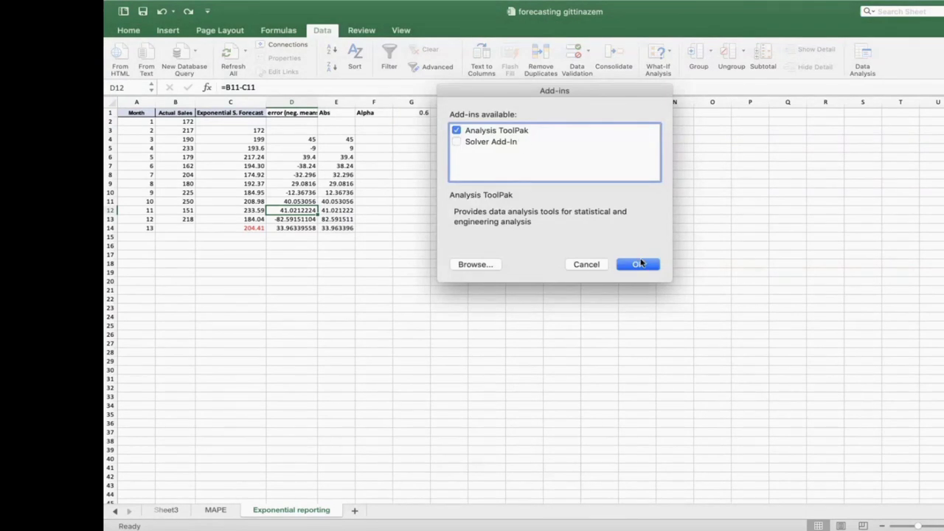
{"action": "left_click", "coordinate": [639, 262]}
Back in the full-screen forecasting workbook, recheck the Excel Add-ins list and confirm.
{"action": "key", "text": "ctrl+Up"}
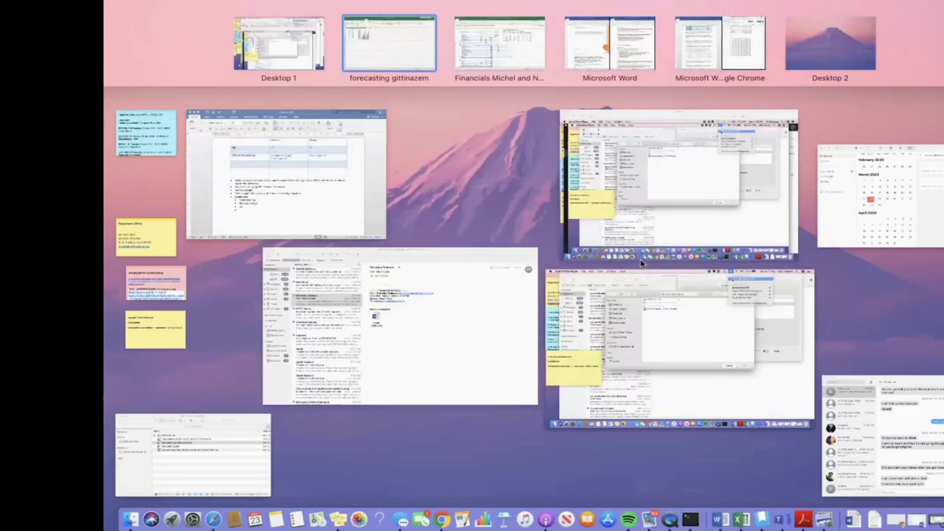
{"action": "left_click", "coordinate": [413, 60]}
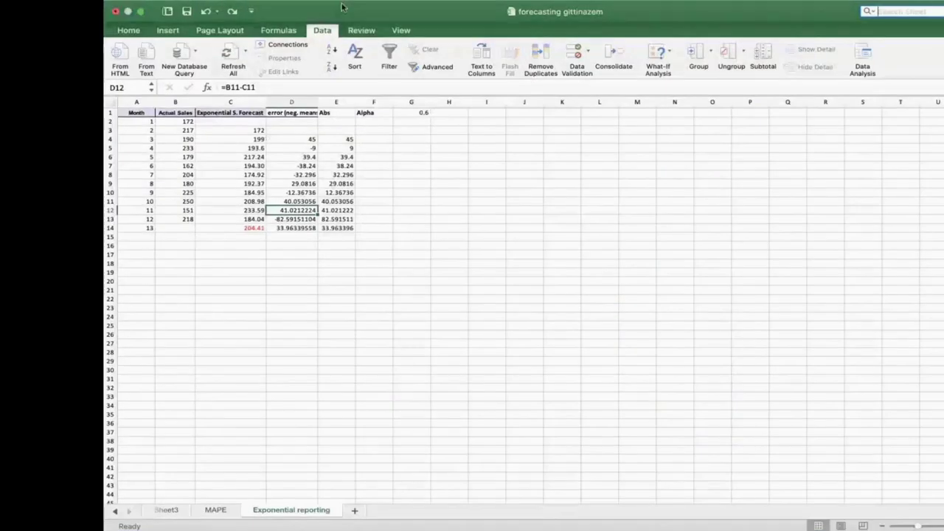
{"action": "left_click", "coordinate": [351, 6]}
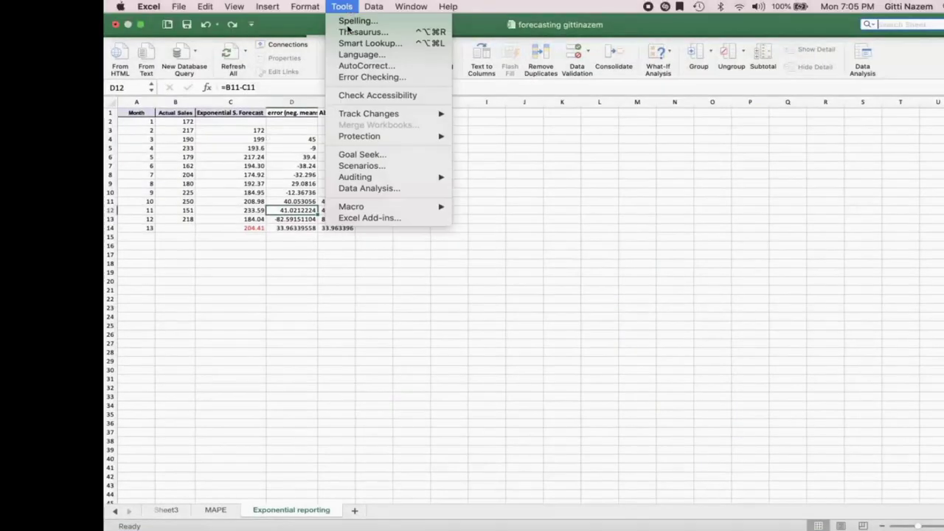
{"action": "left_click", "coordinate": [369, 217]}
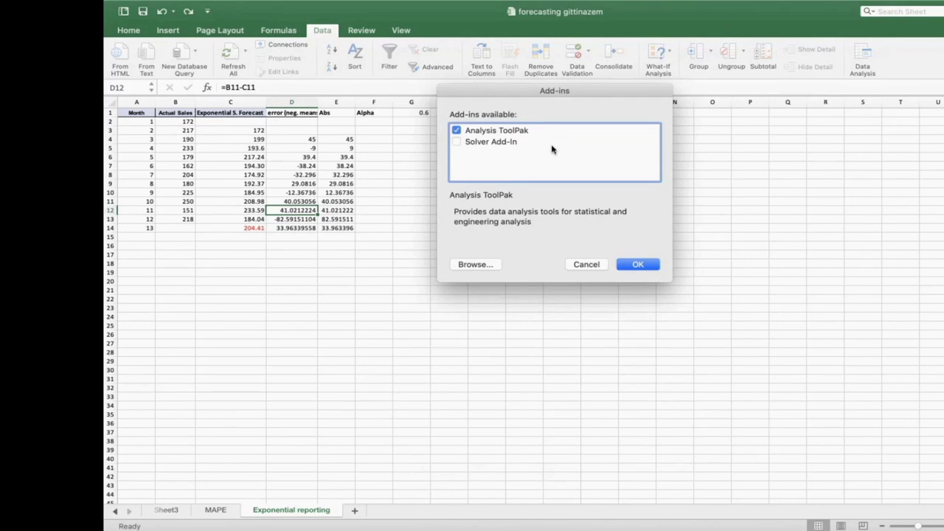
{"action": "left_click", "coordinate": [638, 273]}
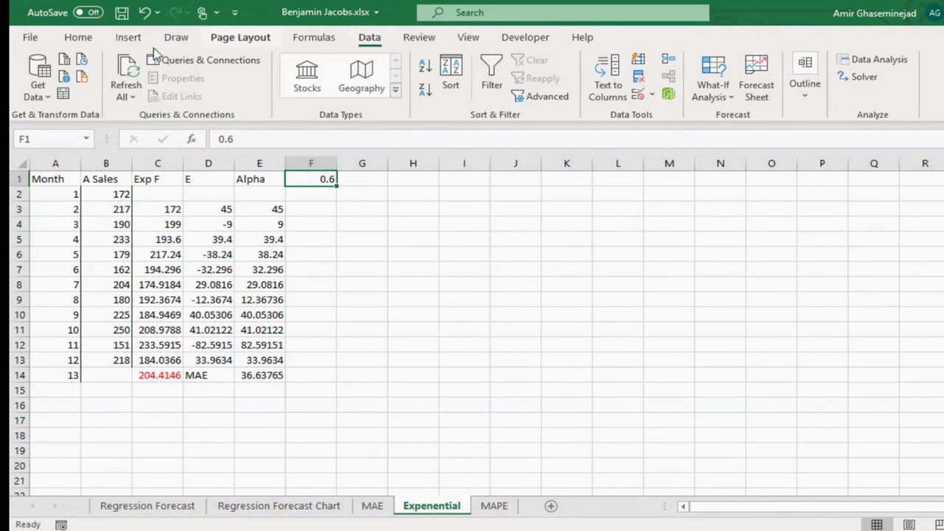
Tick Solver Add-in in the Excel Add-ins list, alongside Analysis ToolPak, and close the list.
{"action": "left_click", "coordinate": [30, 38]}
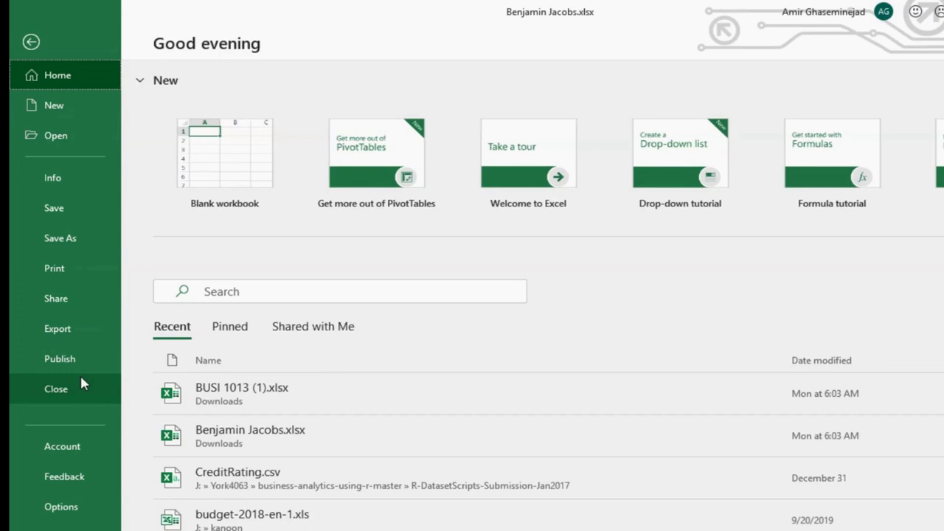
{"action": "left_click", "coordinate": [69, 508]}
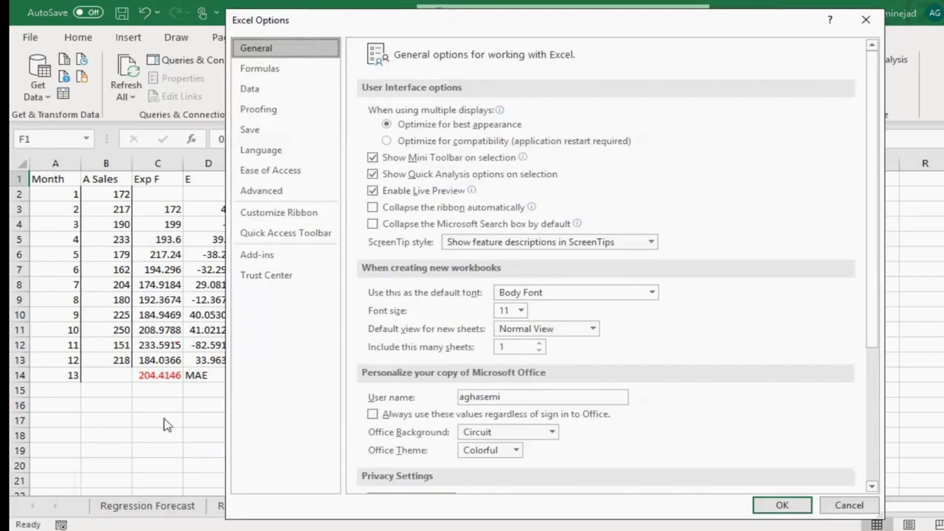
{"action": "left_click", "coordinate": [262, 262]}
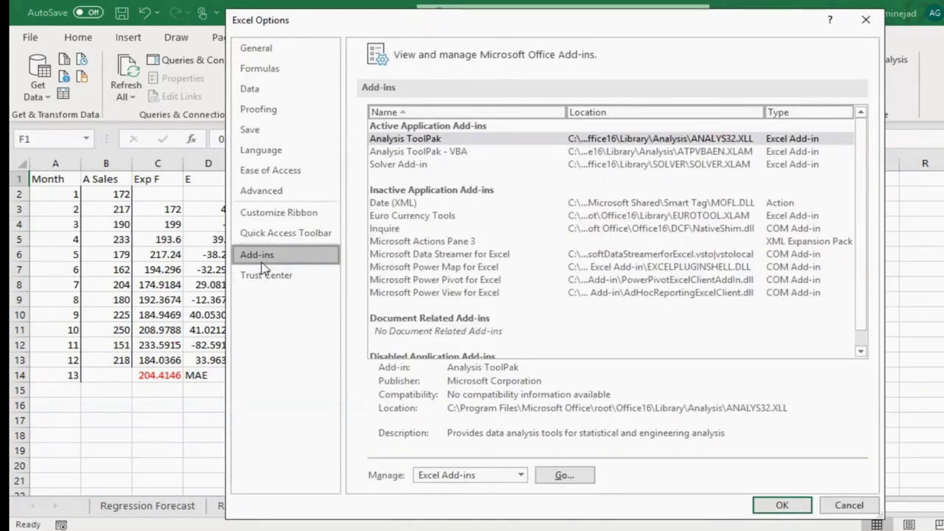
{"action": "left_click", "coordinate": [424, 142]}
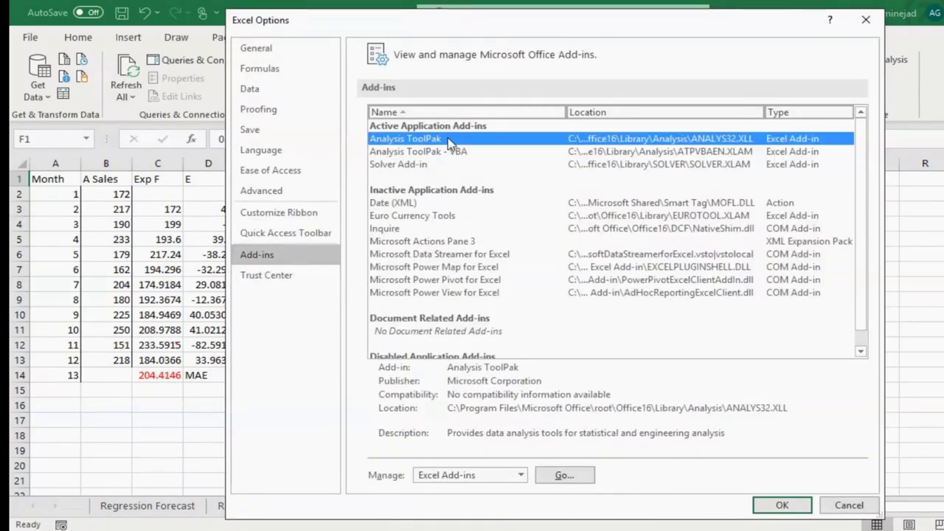
{"action": "left_click", "coordinate": [559, 476]}
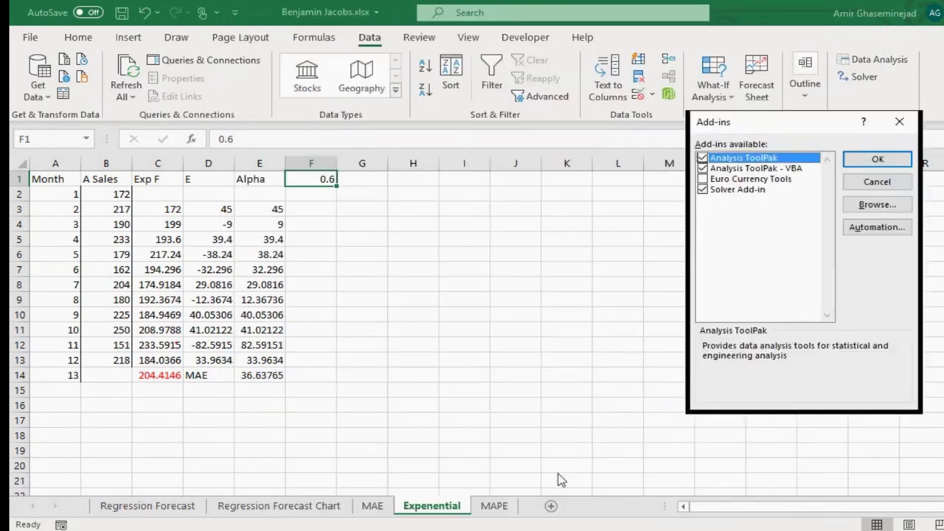
{"action": "left_click", "coordinate": [704, 191]}
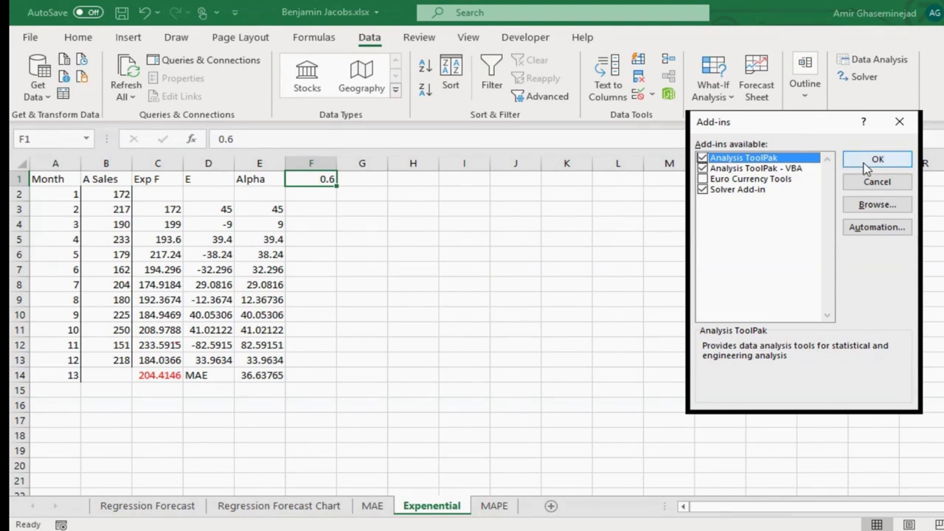
{"action": "left_click", "coordinate": [898, 126]}
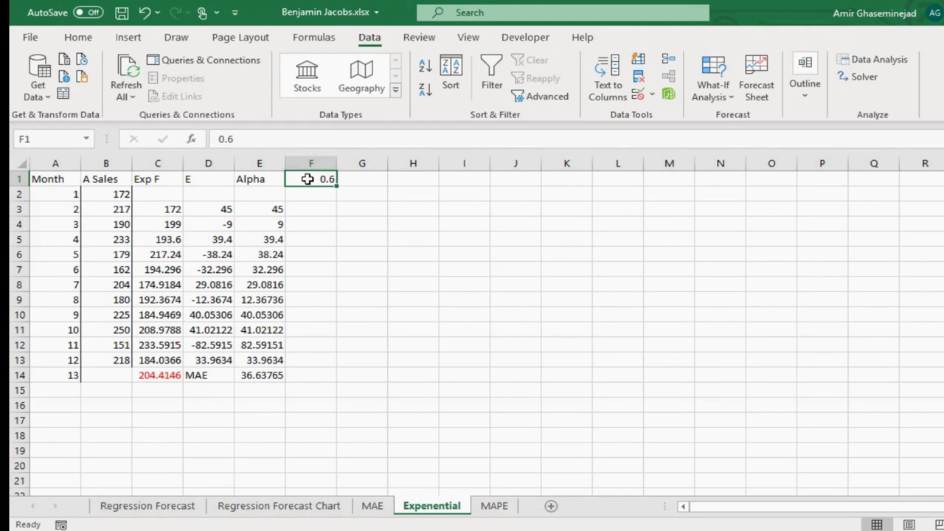
Fill alpha cell F1 yellow, then check the MAE in E14 and reselect F1.
{"action": "left_click", "coordinate": [78, 37]}
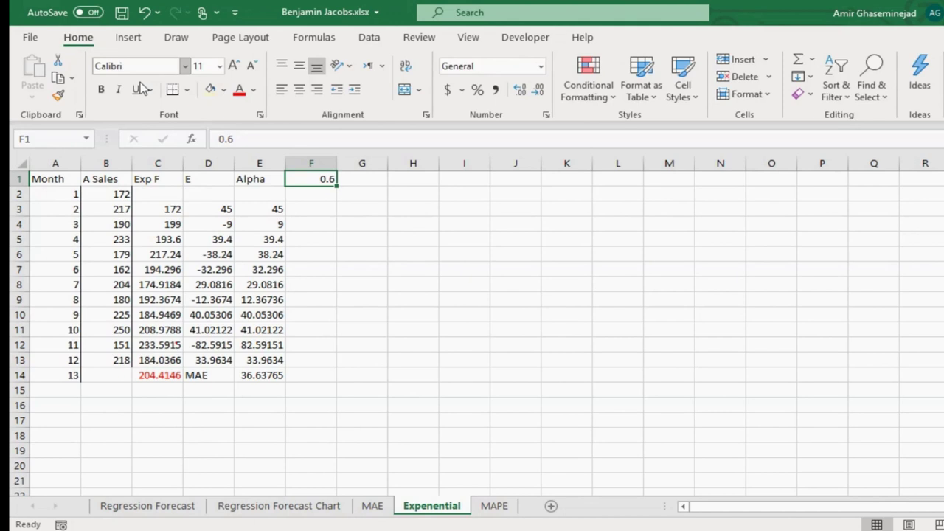
{"action": "left_click", "coordinate": [211, 90]}
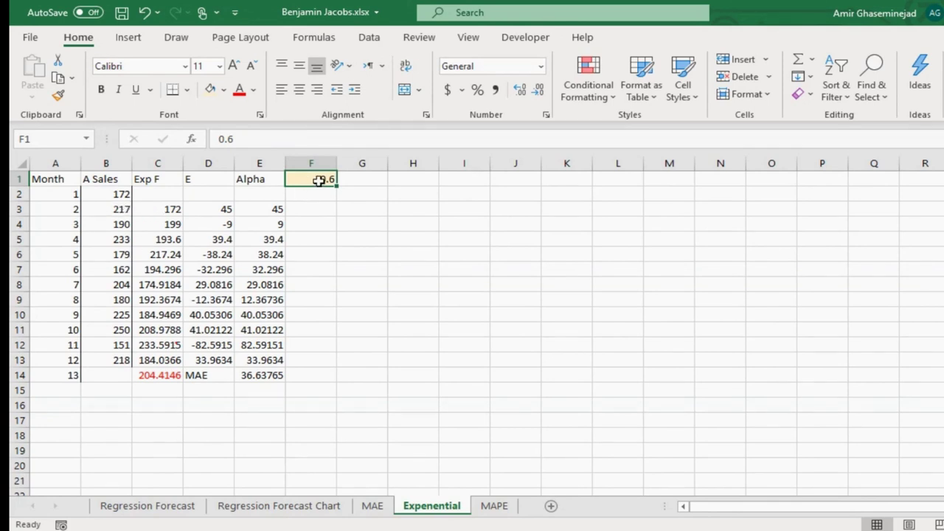
{"action": "left_click", "coordinate": [259, 384]}
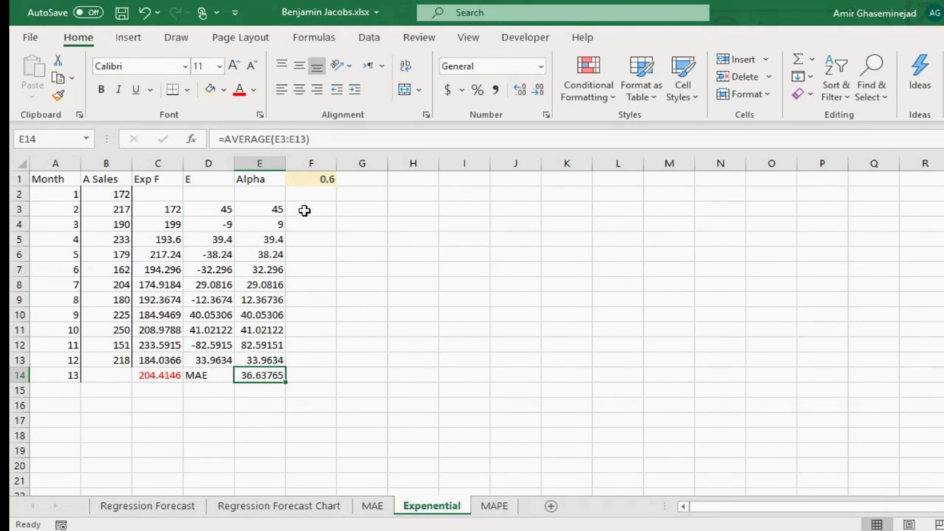
{"action": "left_click", "coordinate": [316, 182]}
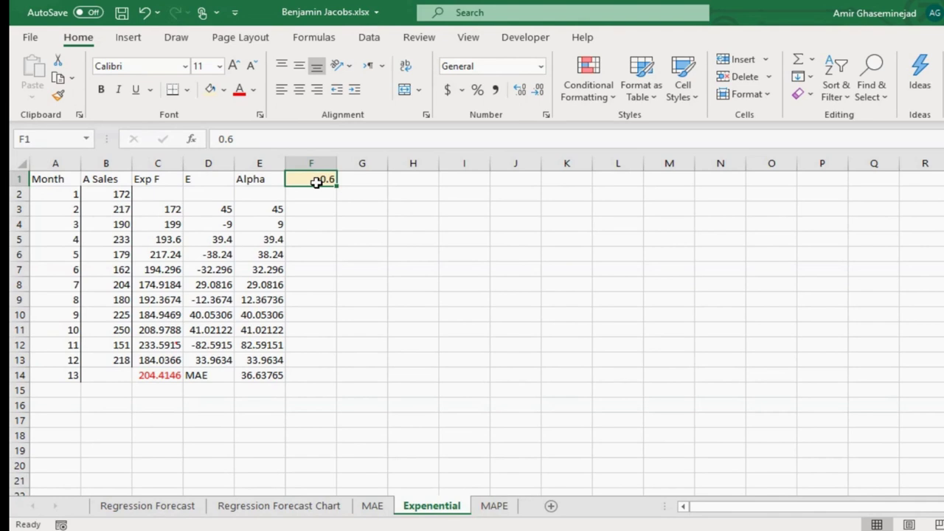
{"action": "left_click", "coordinate": [371, 41]}
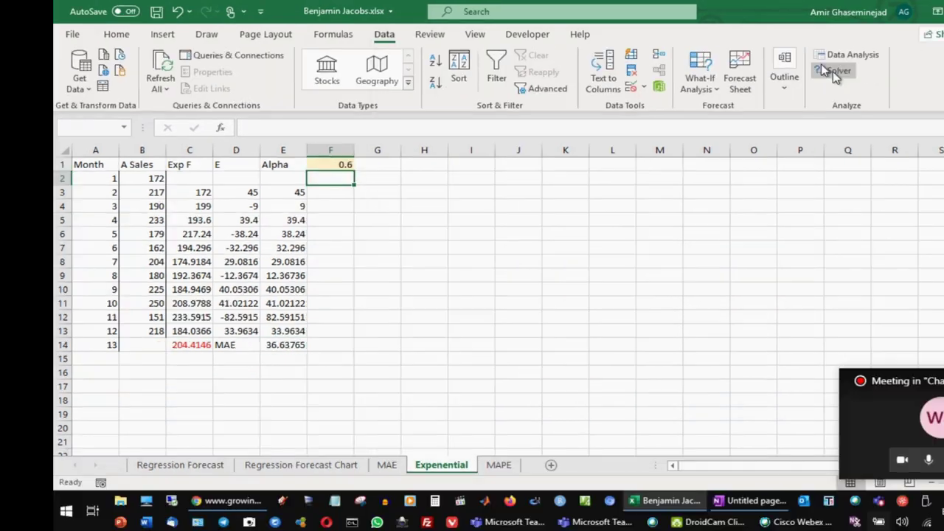
Run Solver to minimize the MAE in $E$14 by changing alpha in $F$1, keeping the solution.
{"action": "left_click", "coordinate": [860, 77]}
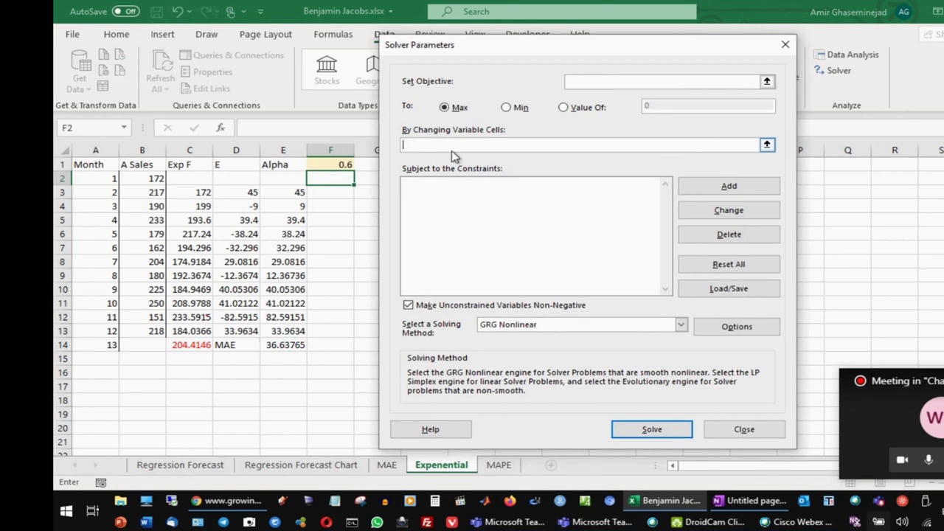
{"action": "left_click", "coordinate": [506, 108]}
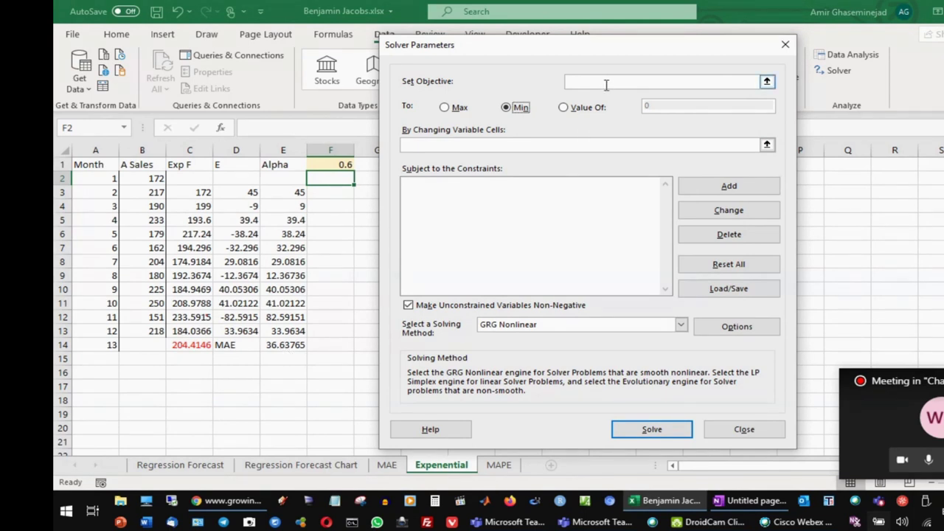
{"action": "left_click", "coordinate": [605, 82]}
{"action": "left_click", "coordinate": [284, 344]}
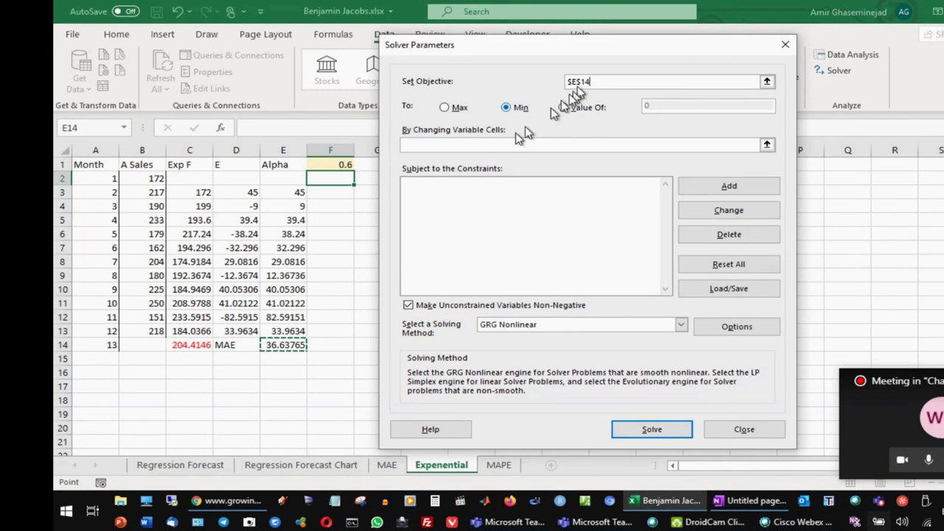
{"action": "left_click", "coordinate": [457, 146]}
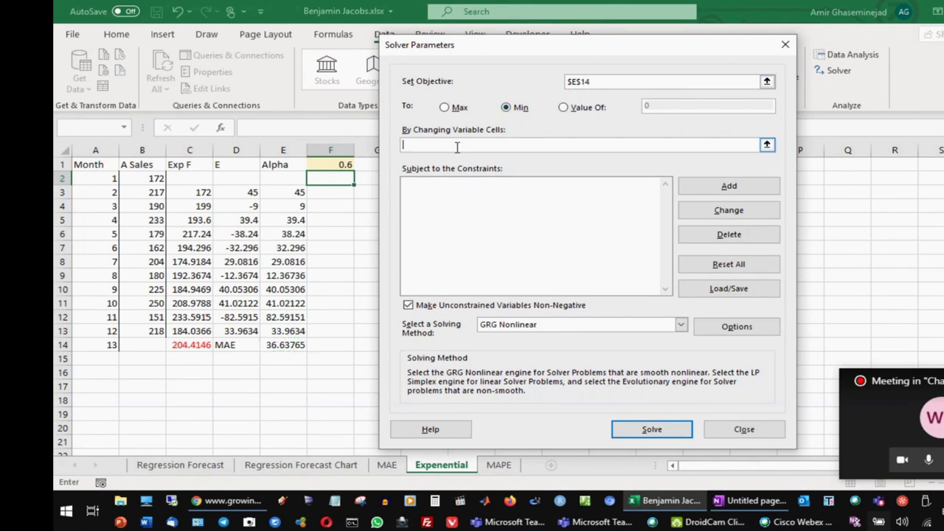
{"action": "left_click", "coordinate": [334, 165]}
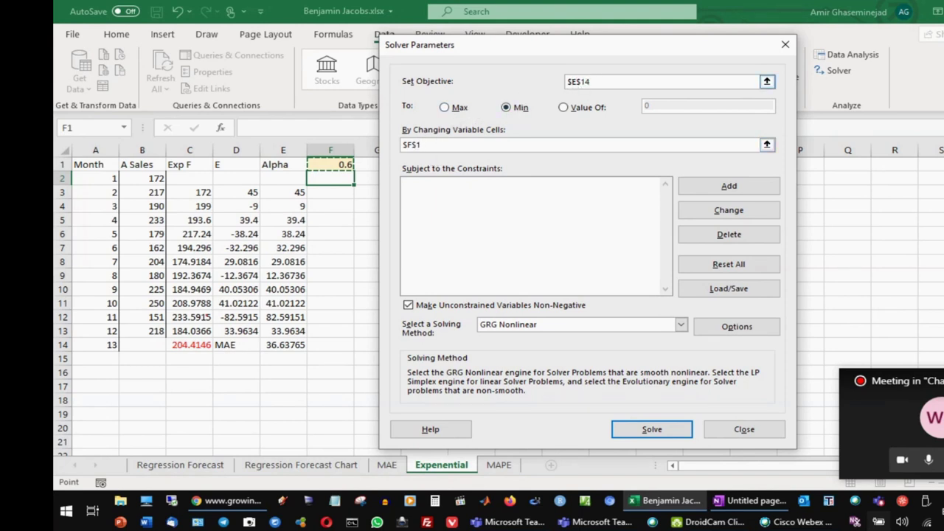
{"action": "left_click", "coordinate": [650, 430]}
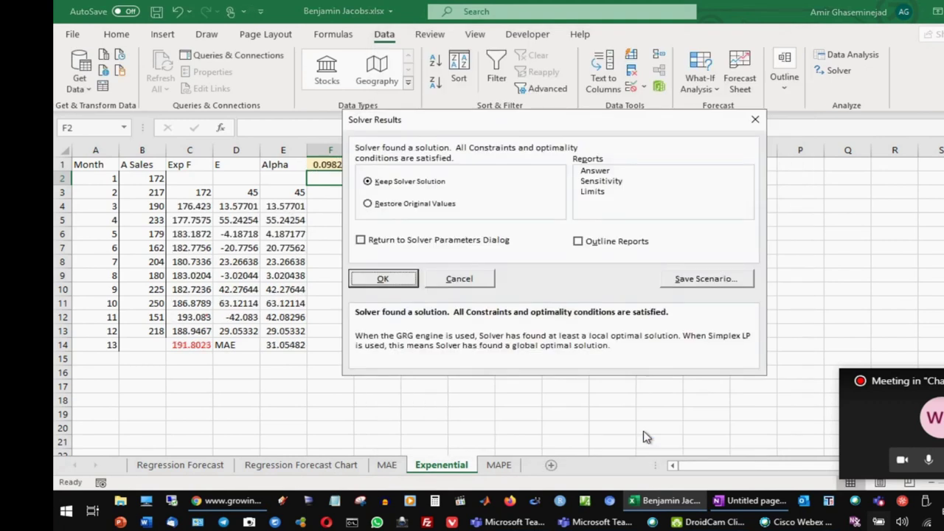
{"action": "left_click", "coordinate": [383, 279]}
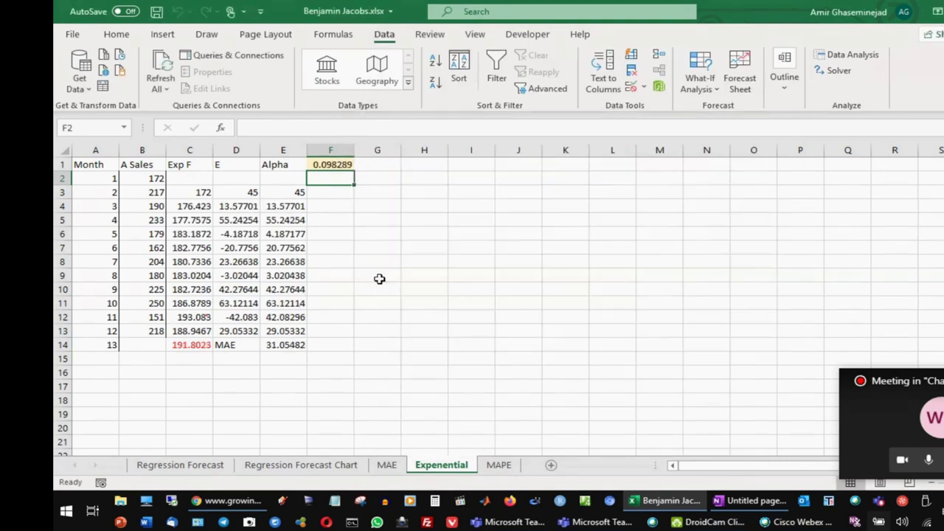
Inspect optimized alpha 0.098289 and the MAE formula, comparing with the 3-period MAE on the MAE sheet.
{"action": "left_click", "coordinate": [327, 165]}
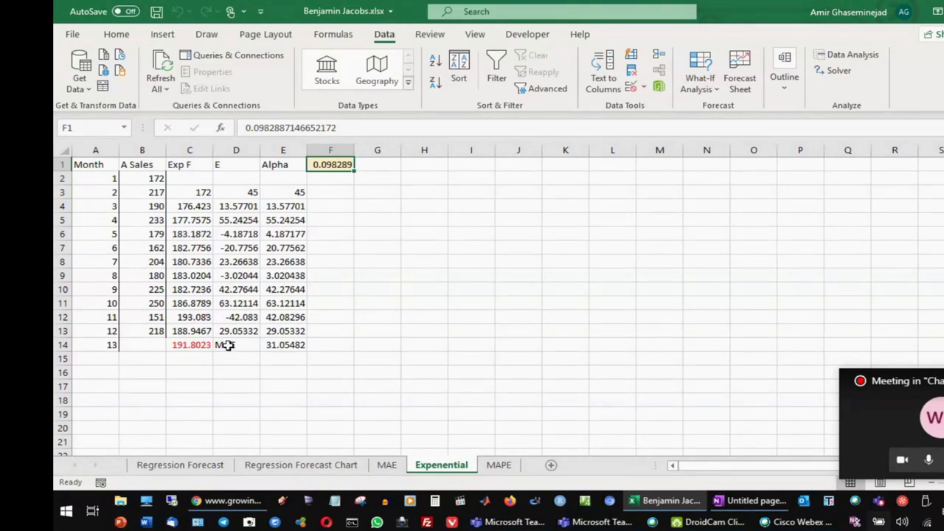
{"action": "left_click", "coordinate": [286, 345]}
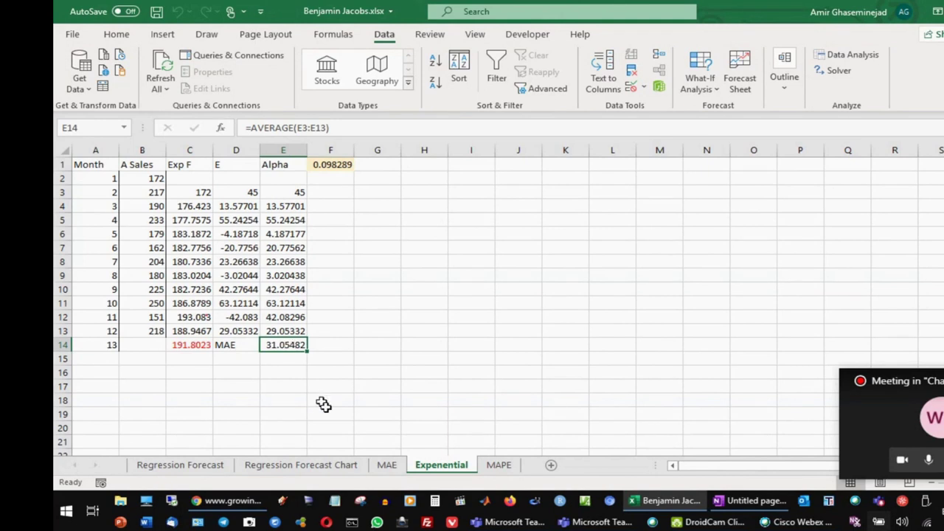
{"action": "left_click", "coordinate": [387, 466]}
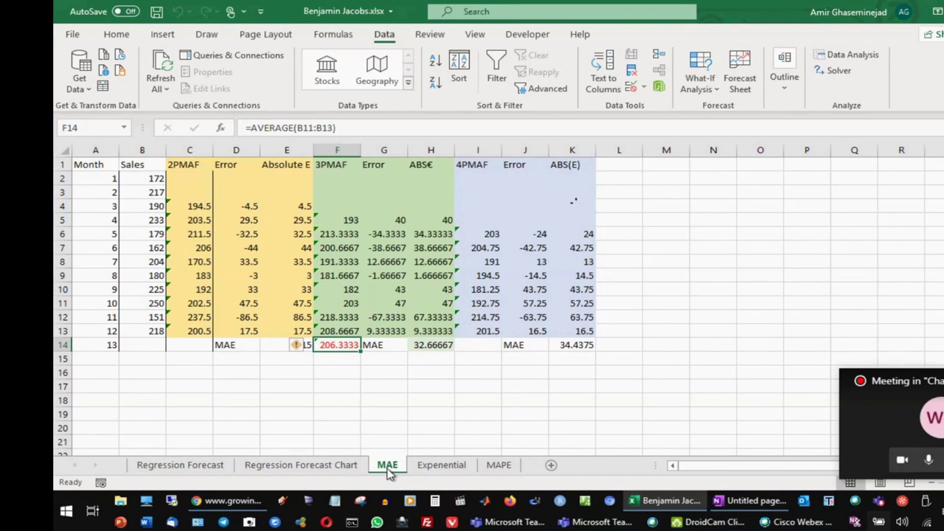
{"action": "left_click", "coordinate": [431, 345]}
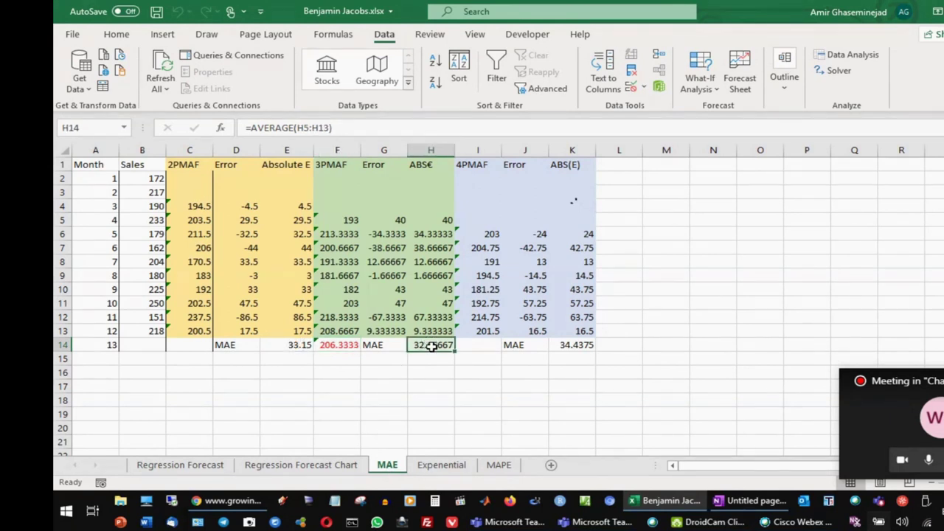
{"action": "left_click", "coordinate": [437, 468]}
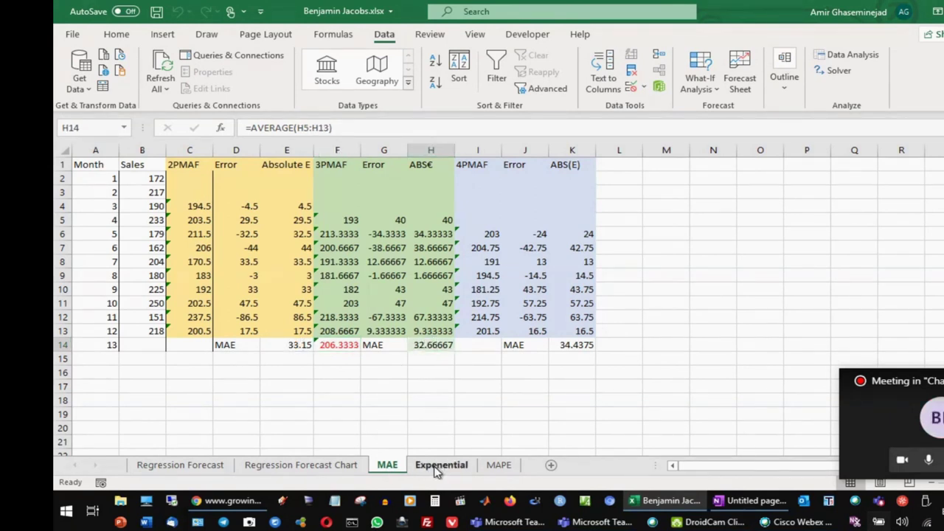
Compare the month-13 forecast in C14 against the MAE sheet, then reselect MAE cell E14.
{"action": "left_click", "coordinate": [180, 346]}
{"action": "left_click", "coordinate": [386, 466]}
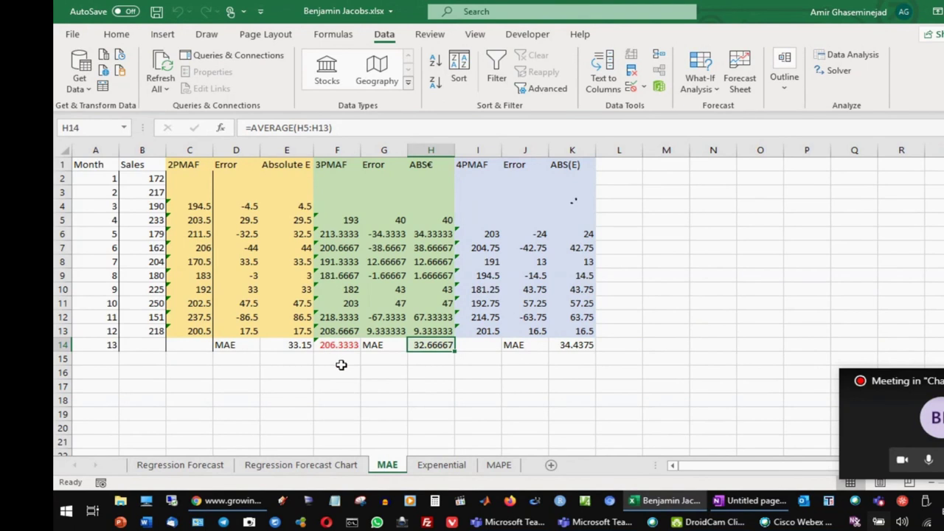
{"action": "left_click", "coordinate": [431, 467]}
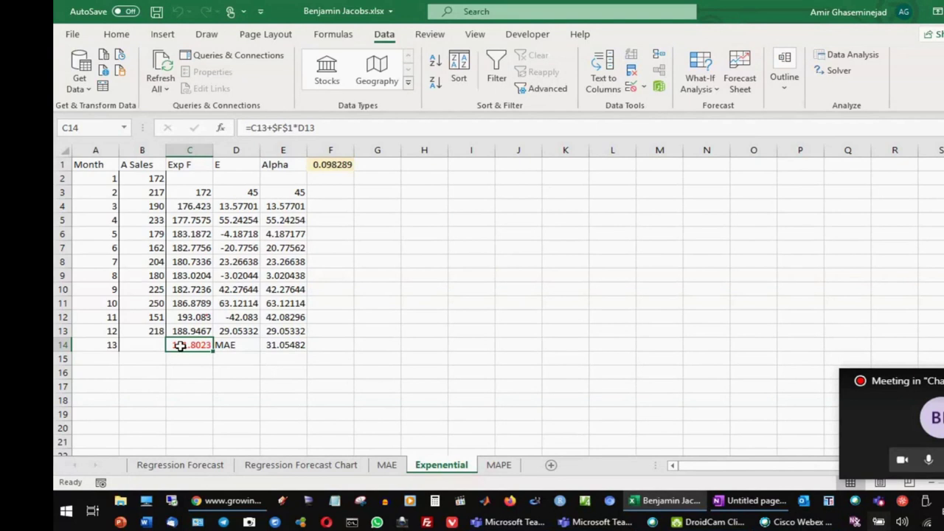
{"action": "left_click", "coordinate": [276, 347]}
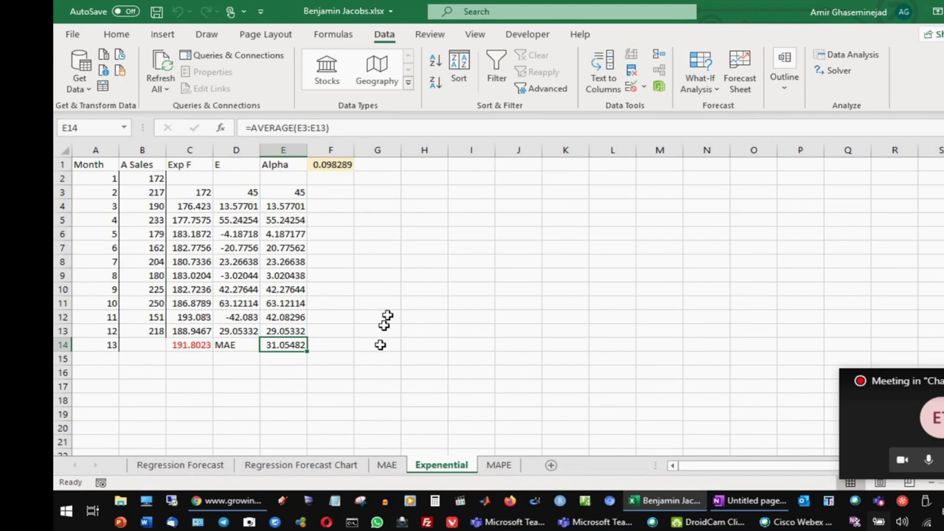
Enter F in H1 and nPMA, Exp, Linear reg in H2:H4, then check each entry.
{"action": "left_click", "coordinate": [433, 164]}
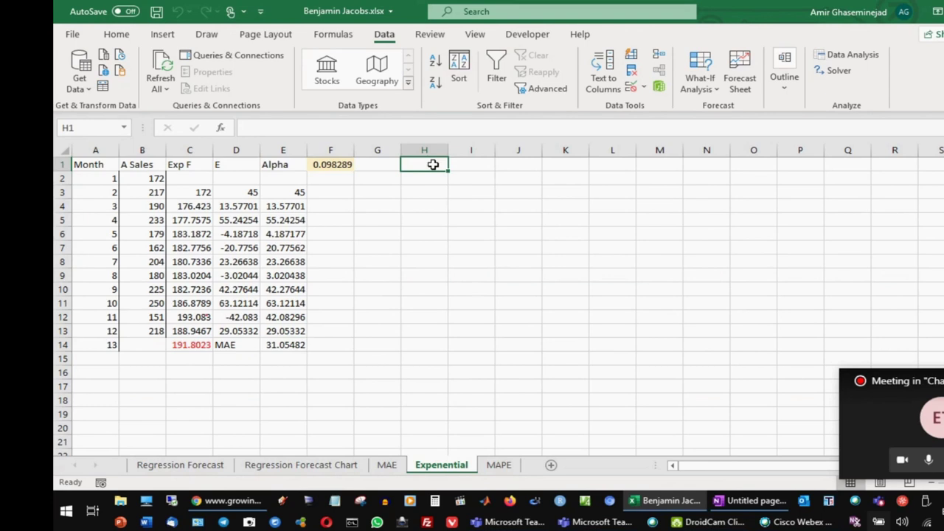
{"action": "double_click", "coordinate": [435, 165]}
{"action": "type", "text": "F"}
{"action": "key", "text": "Return"}
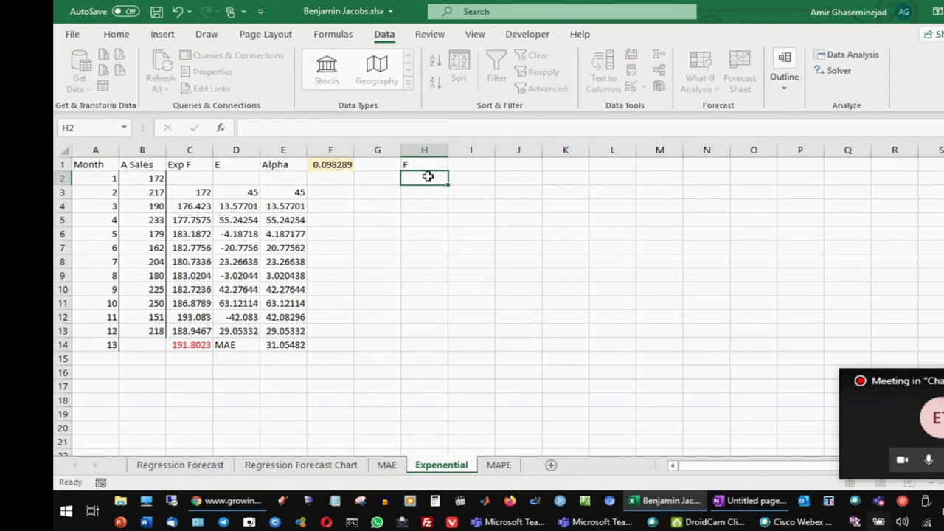
{"action": "type", "text": "nPMA"}
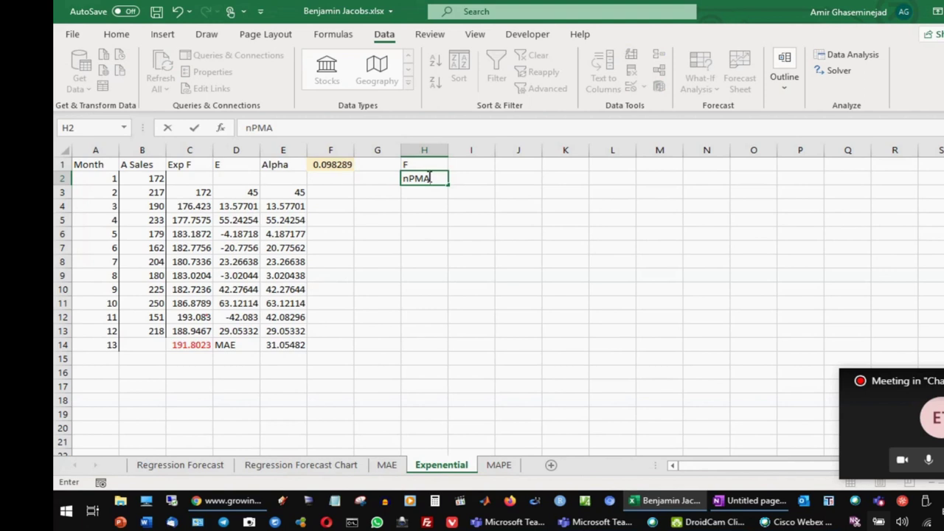
{"action": "key", "text": "Return"}
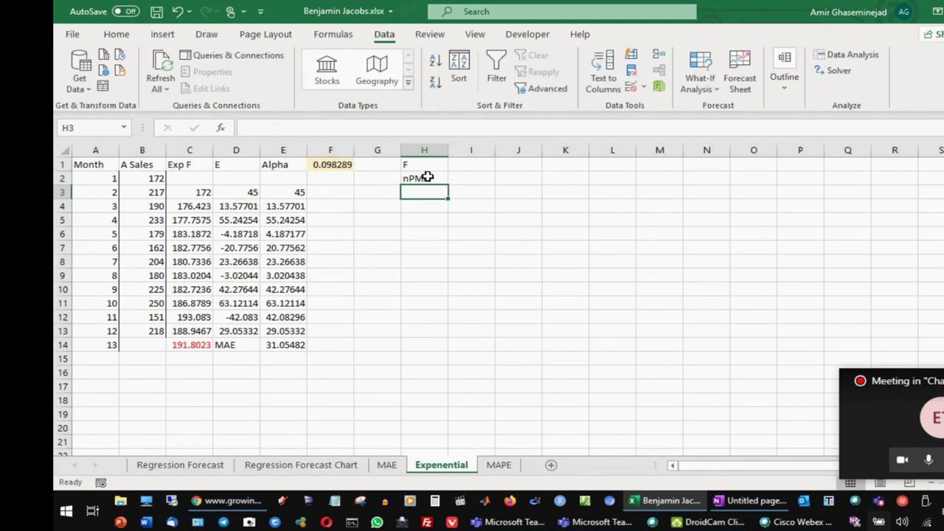
{"action": "type", "text": "Exp"}
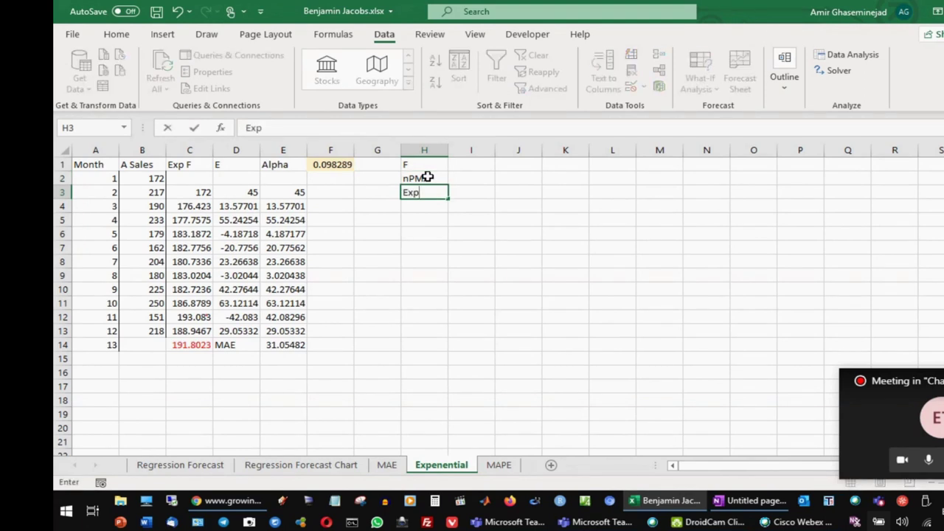
{"action": "key", "text": "Return"}
{"action": "type", "text": "Li"}
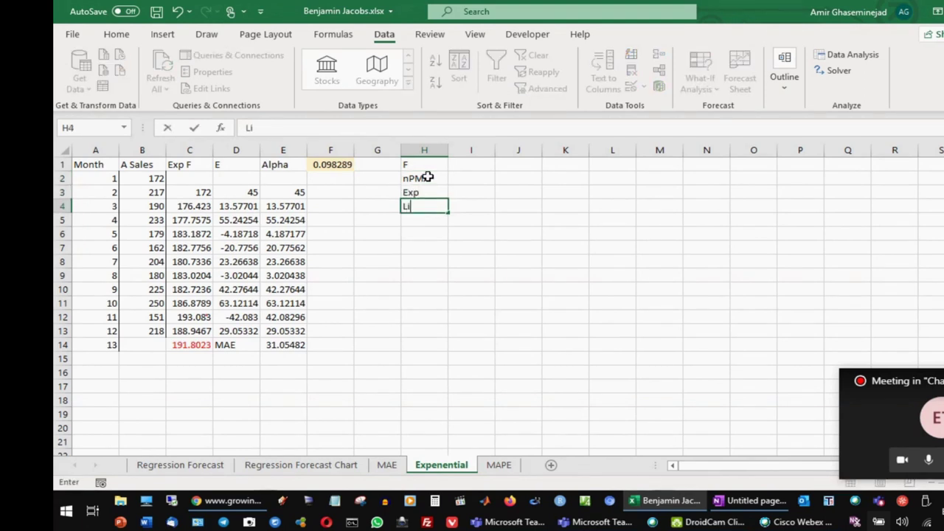
{"action": "type", "text": "near reg"}
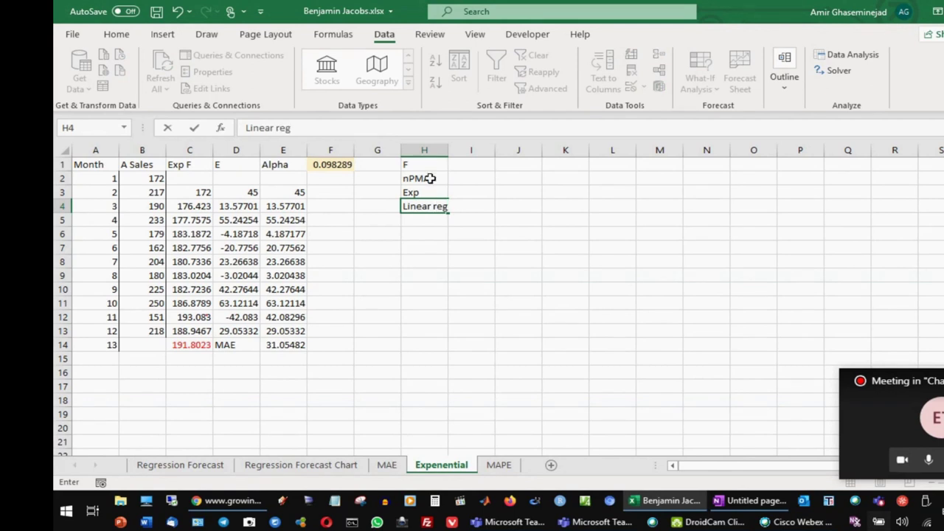
{"action": "key", "text": "Return"}
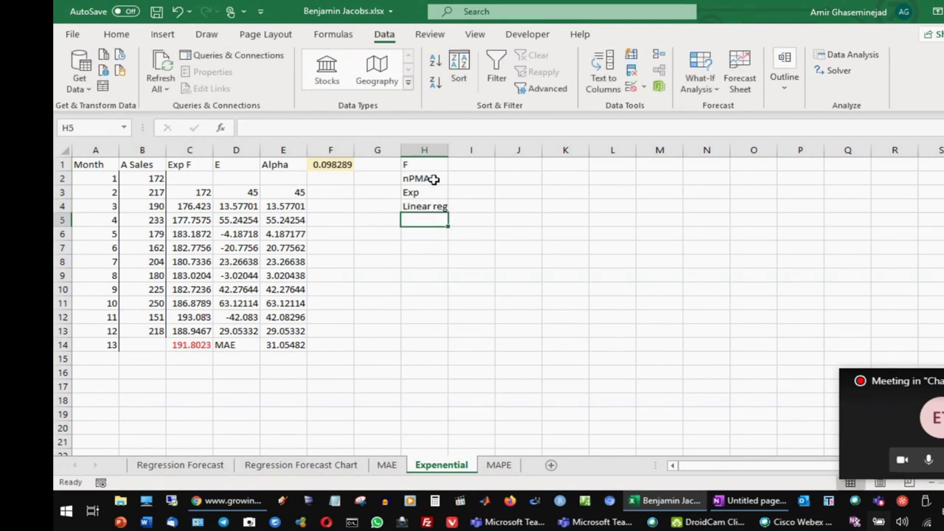
{"action": "left_click", "coordinate": [435, 179]}
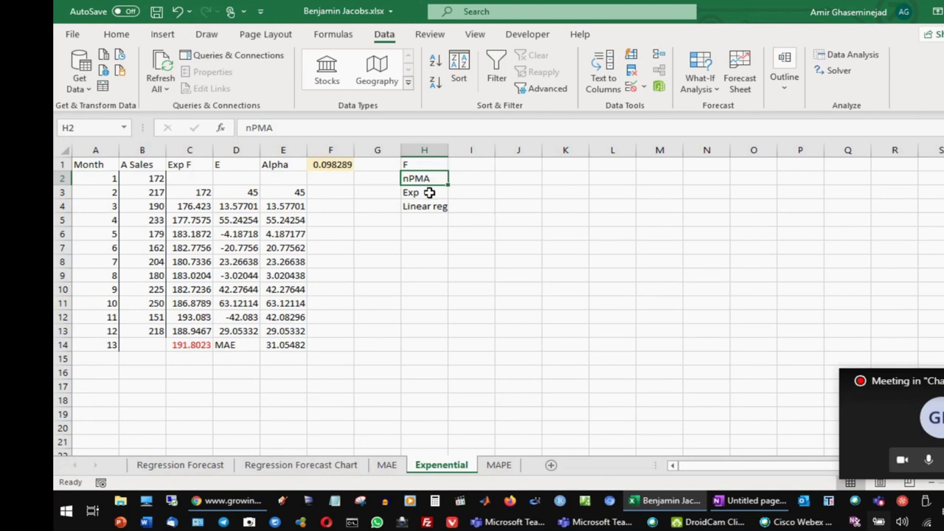
{"action": "left_click", "coordinate": [430, 193]}
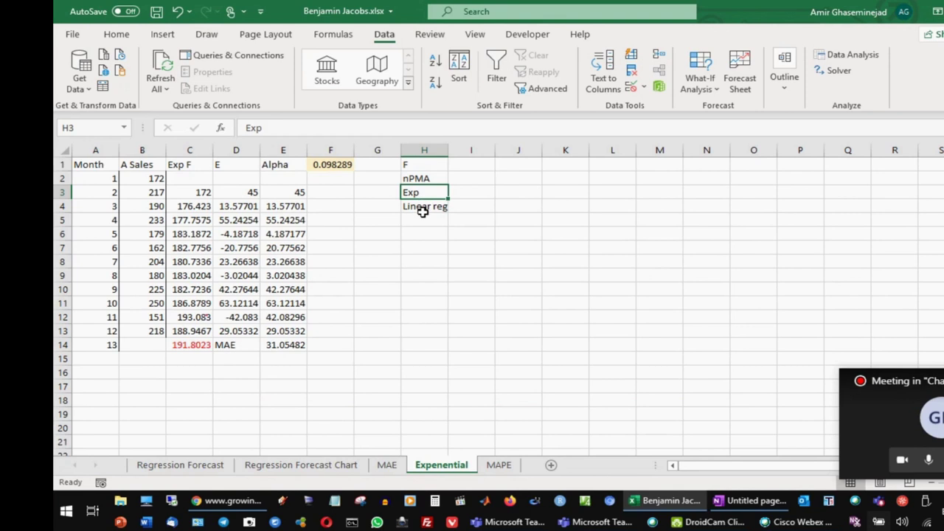
{"action": "left_click", "coordinate": [427, 206]}
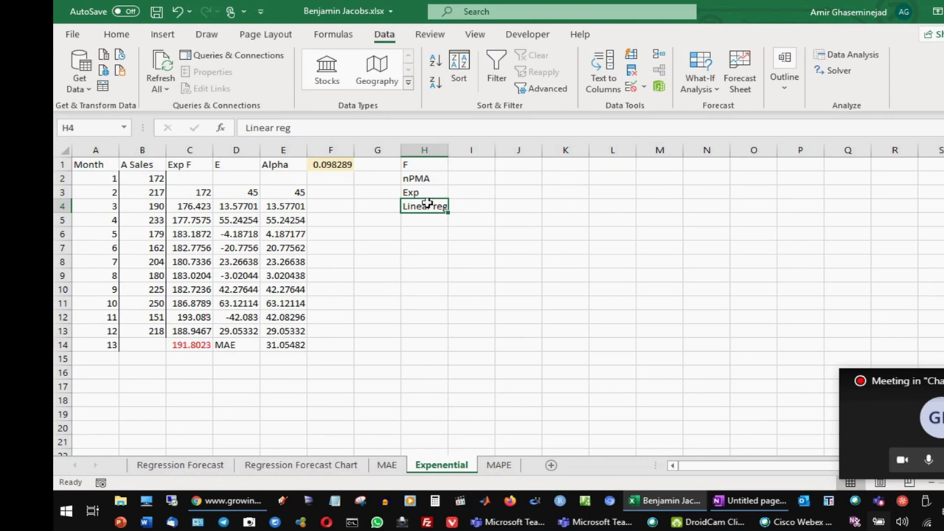
Type Evaluation in I1 and the headings MAE, MSE, MAPE across J1:L1.
{"action": "left_click", "coordinate": [469, 163]}
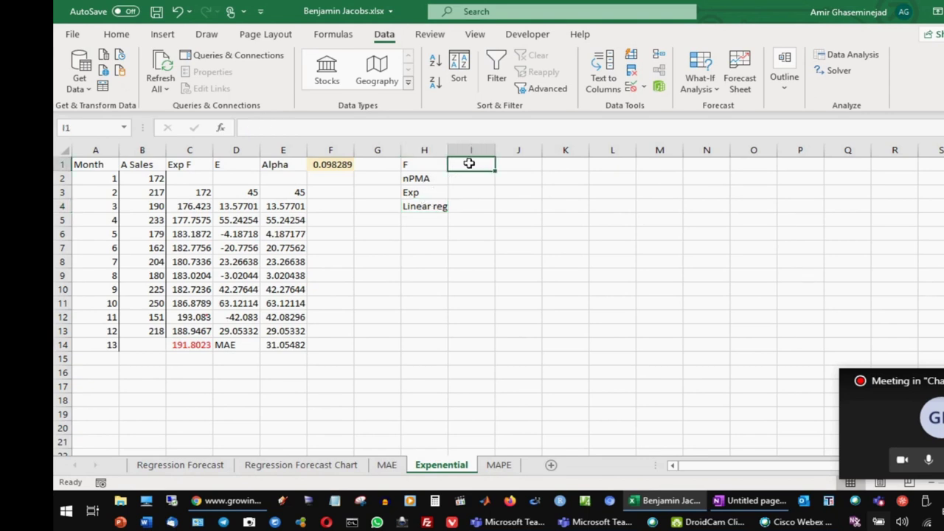
{"action": "type", "text": "E"}
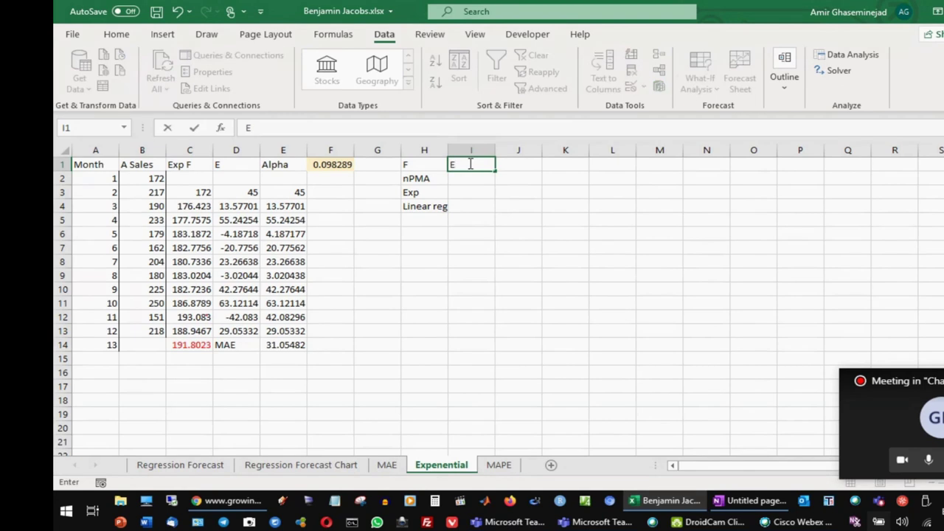
{"action": "type", "text": "valuation"}
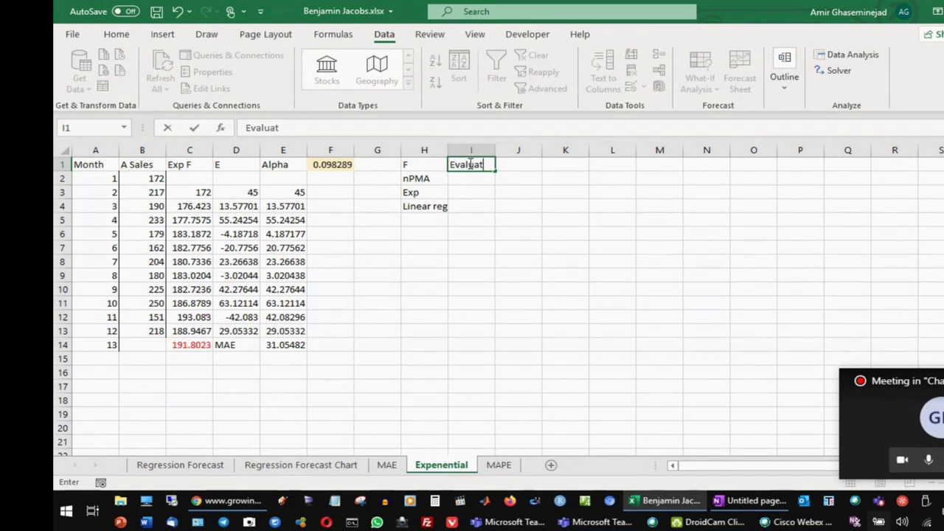
{"action": "key", "text": "Return"}
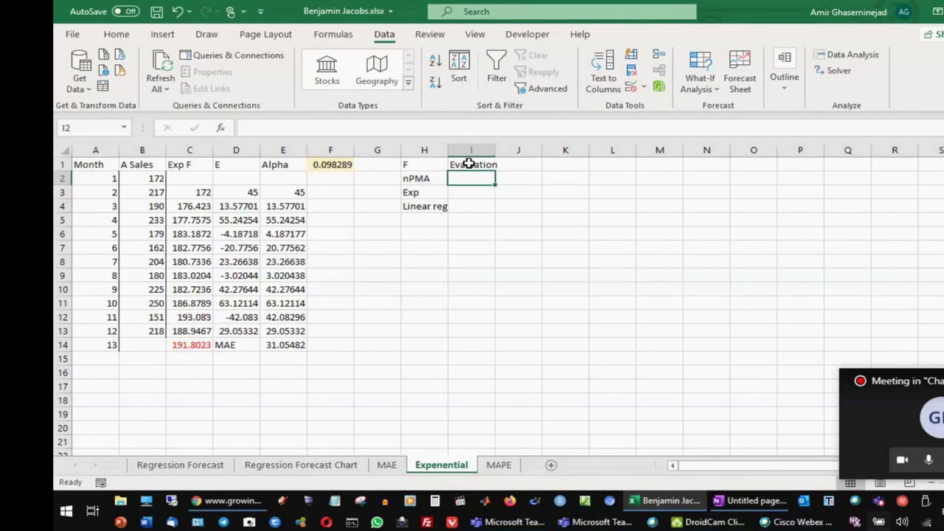
{"action": "left_click", "coordinate": [529, 166]}
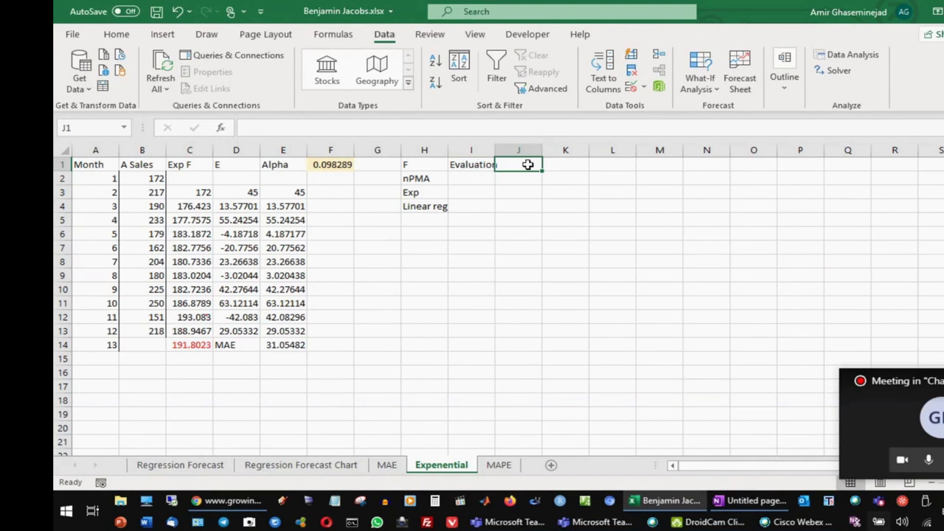
{"action": "type", "text": "MAE"}
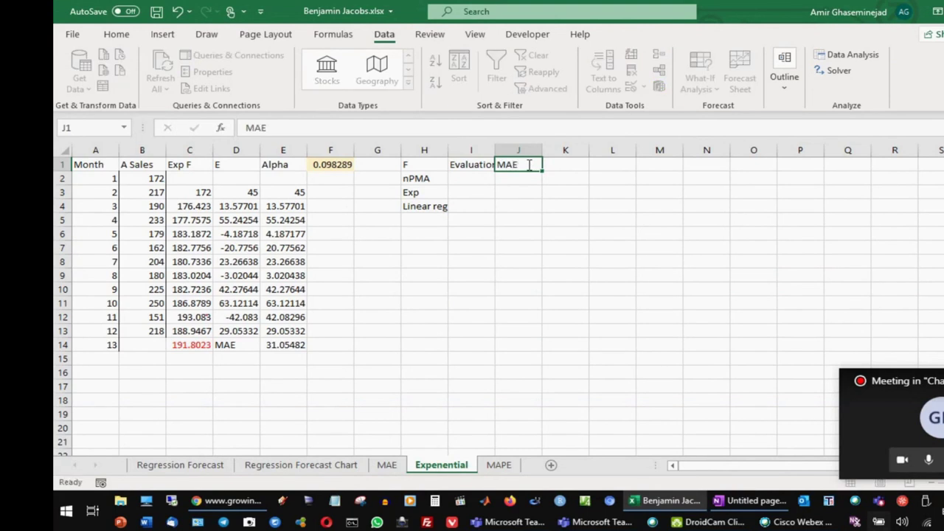
{"action": "key", "text": "Tab"}
{"action": "type", "text": "MSE"}
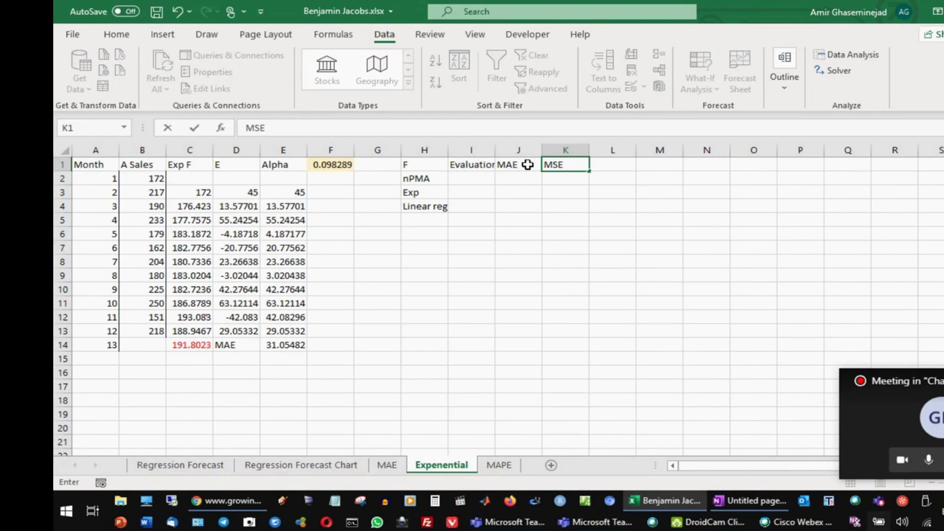
{"action": "key", "text": "Tab"}
{"action": "type", "text": "MAPE"}
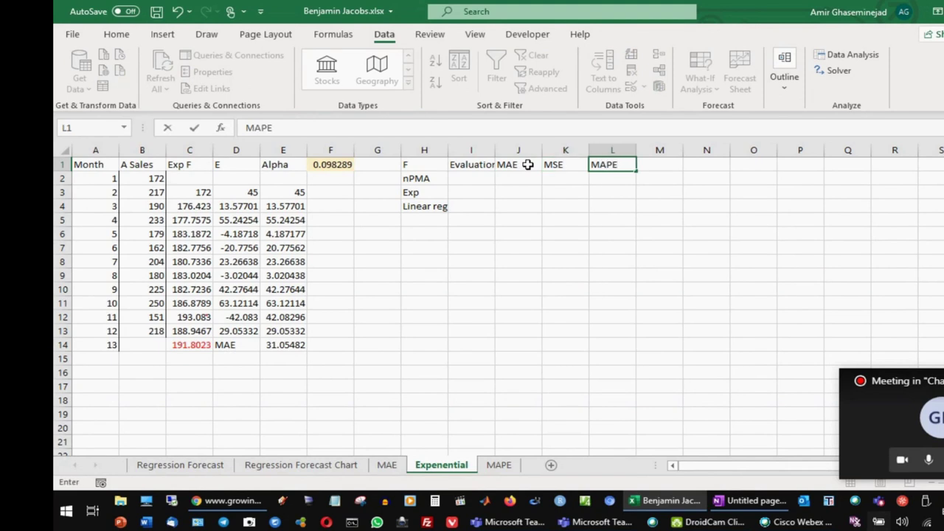
{"action": "key", "text": "Return"}
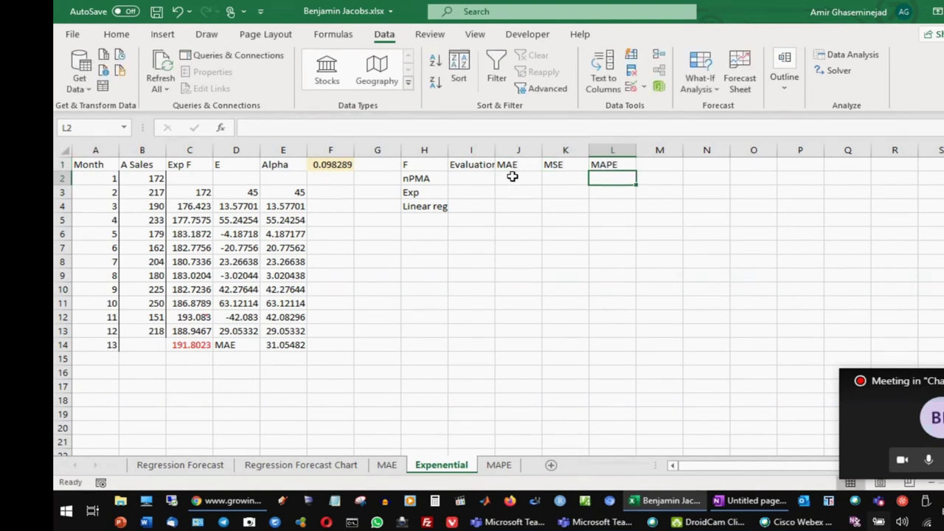
Fill range J2:L4 with a light tan shade, then select J2:J3 under MAE.
{"action": "left_click_drag", "start_coordinate": [512, 177], "coordinate": [607, 202]}
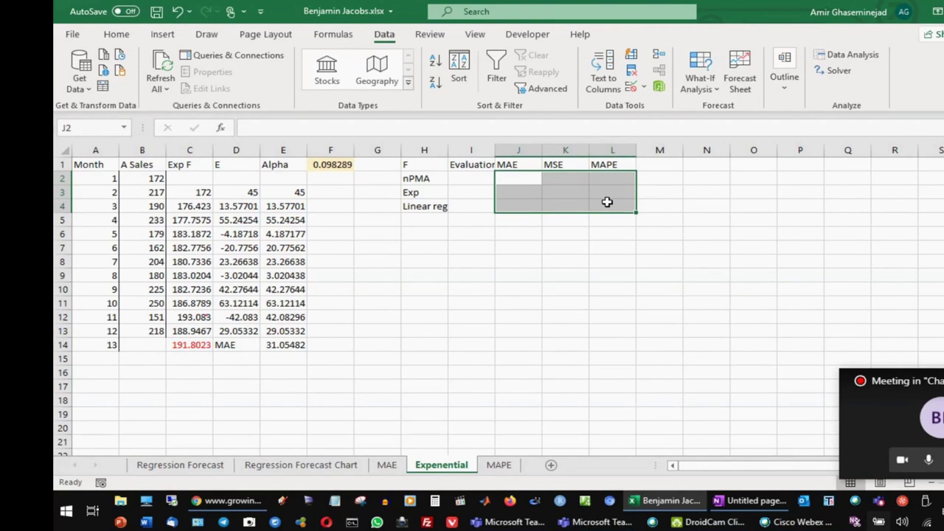
{"action": "left_click", "coordinate": [123, 35]}
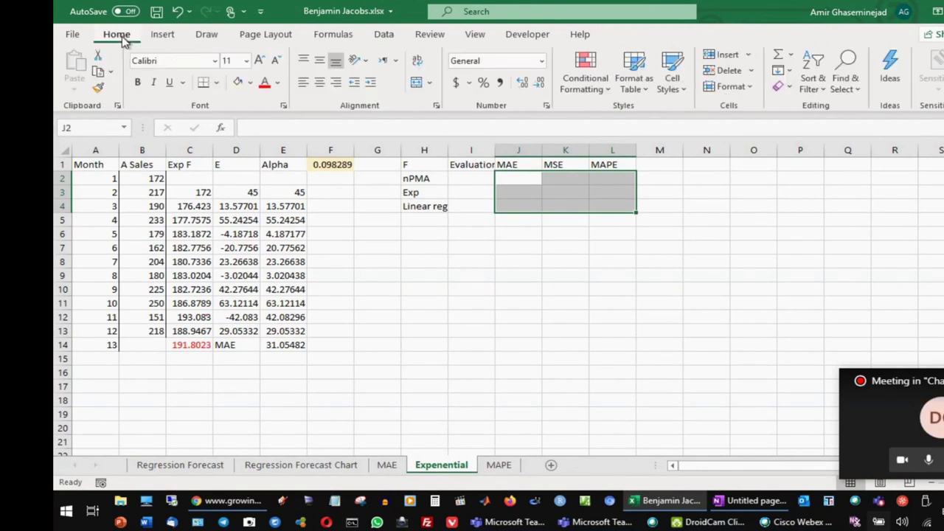
{"action": "left_click", "coordinate": [237, 82]}
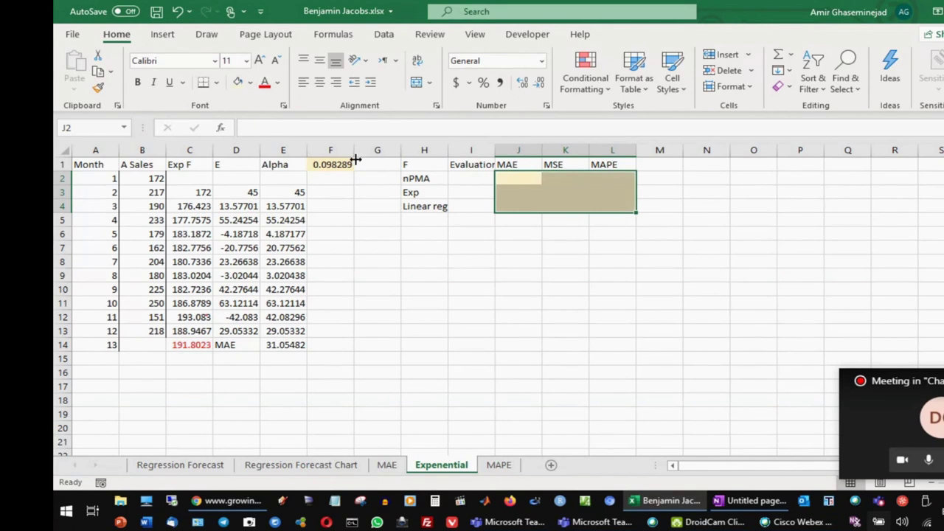
{"action": "left_click", "coordinate": [453, 235]}
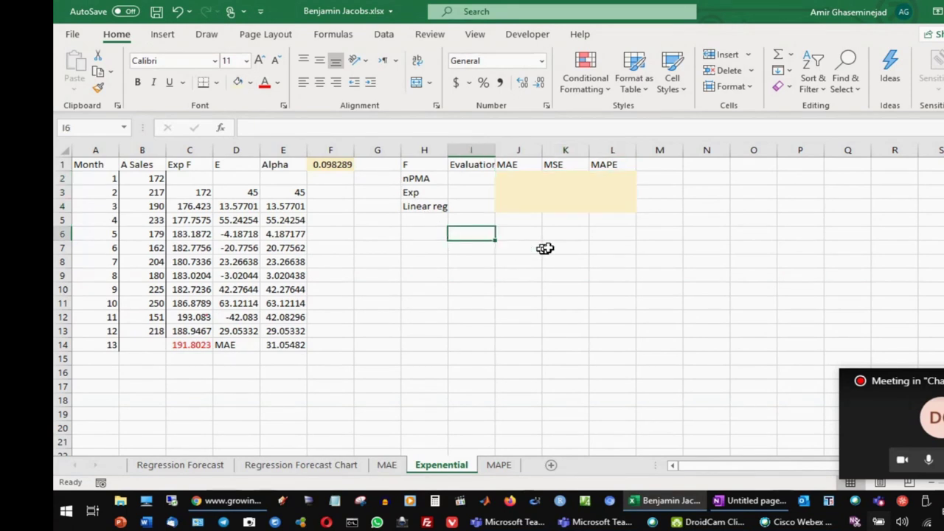
{"action": "left_click", "coordinate": [513, 180]}
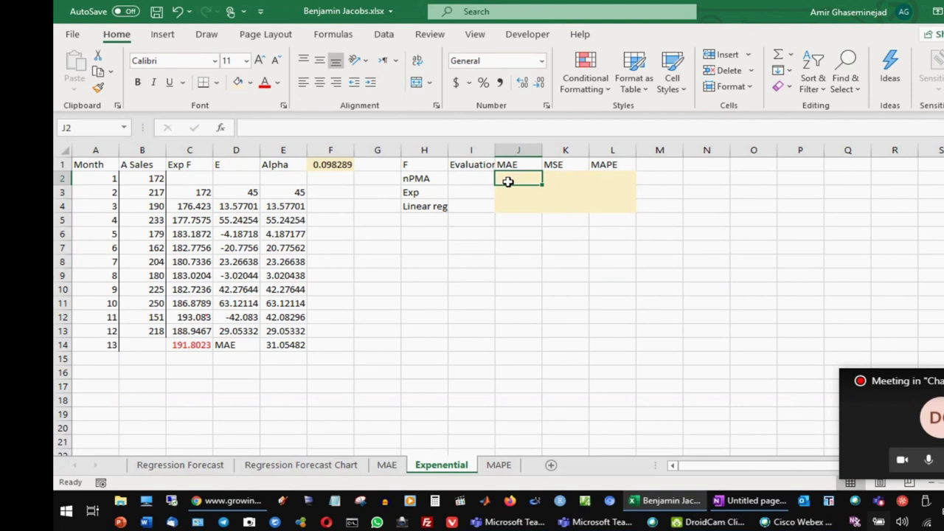
{"action": "left_click_drag", "start_coordinate": [517, 178], "coordinate": [518, 195]}
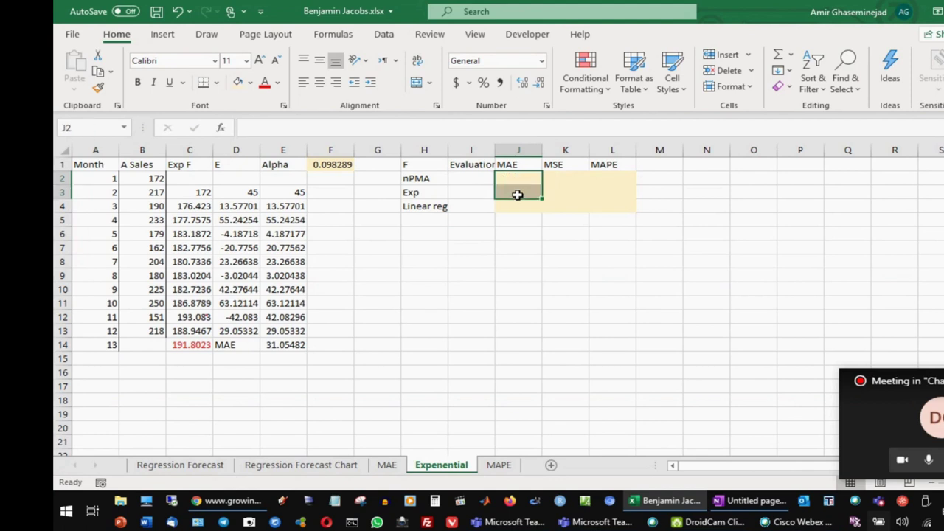